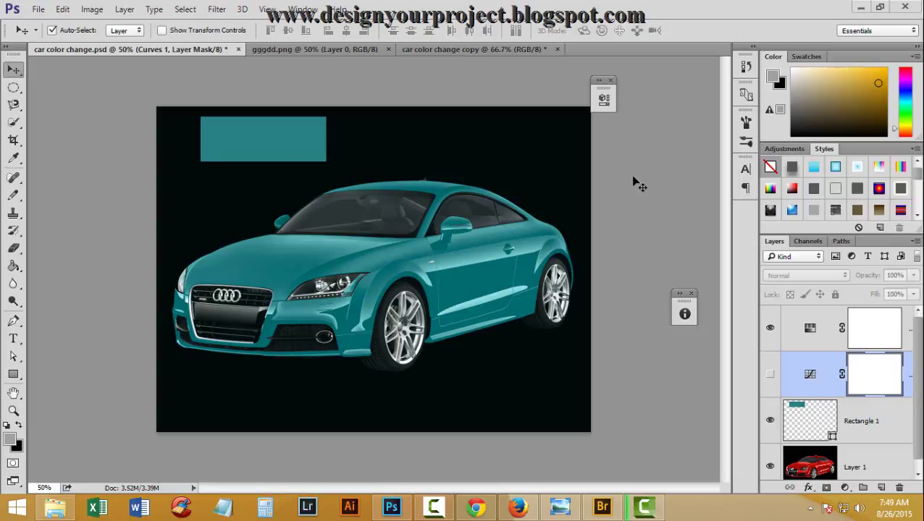
# - Hide the top adjustment layer and Rectangle 1 to reveal the red Audi, and zoom in on its front
pyautogui.click(769, 330)
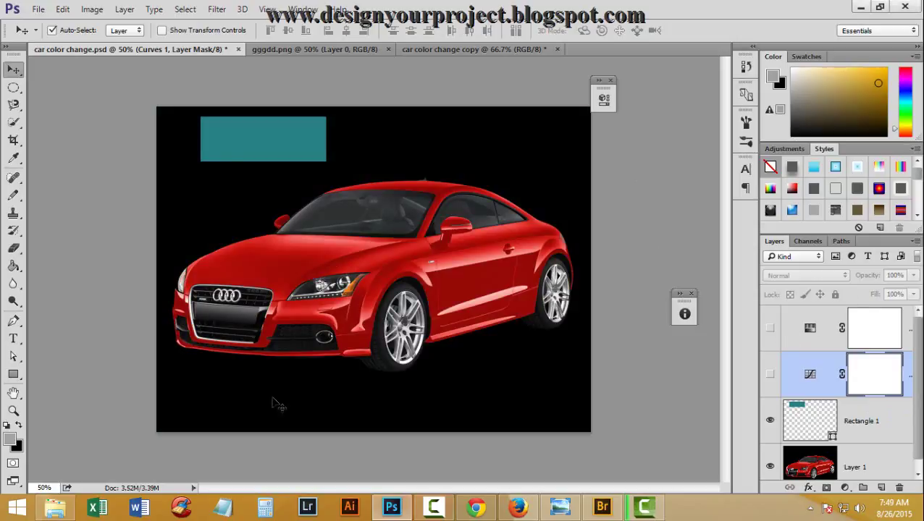
pyautogui.keyDown('ctrl'); pyautogui.click(383, 236); pyautogui.keyUp('ctrl')
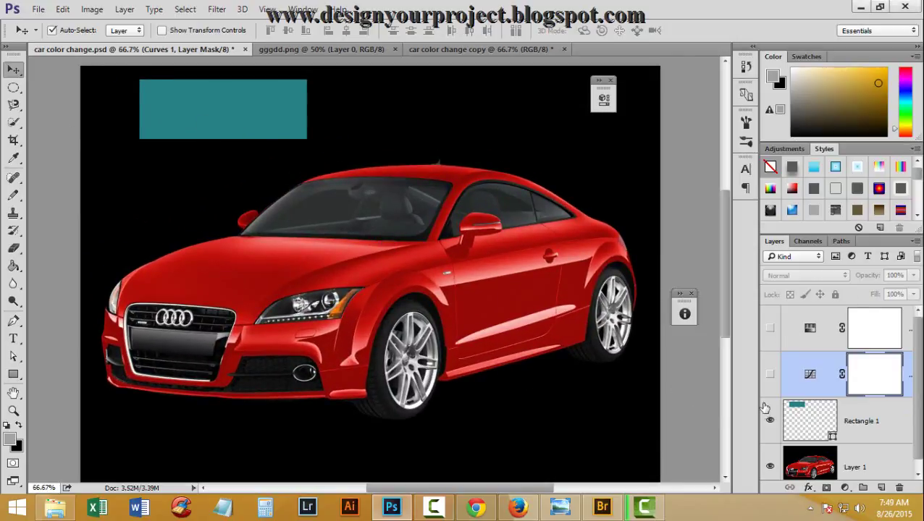
pyautogui.click(774, 421)
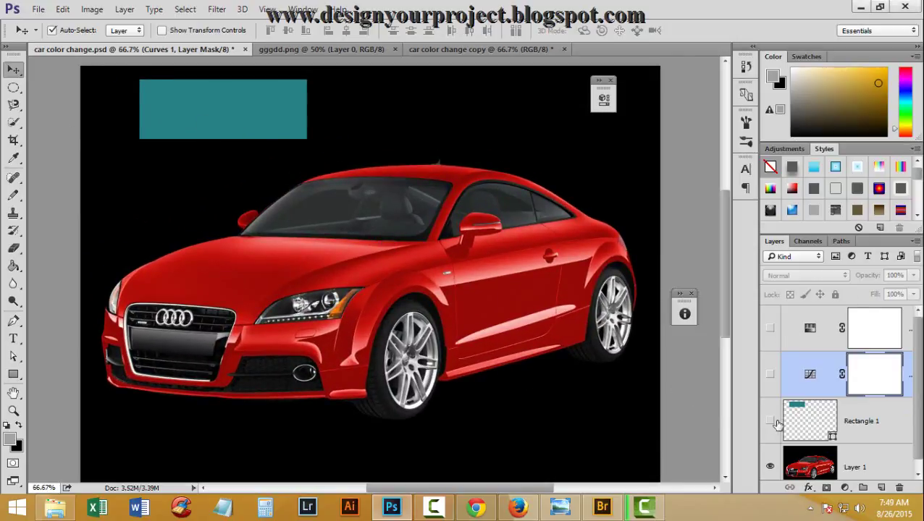
pyautogui.keyDown('ctrl'); pyautogui.click(383, 320); pyautogui.keyUp('ctrl')
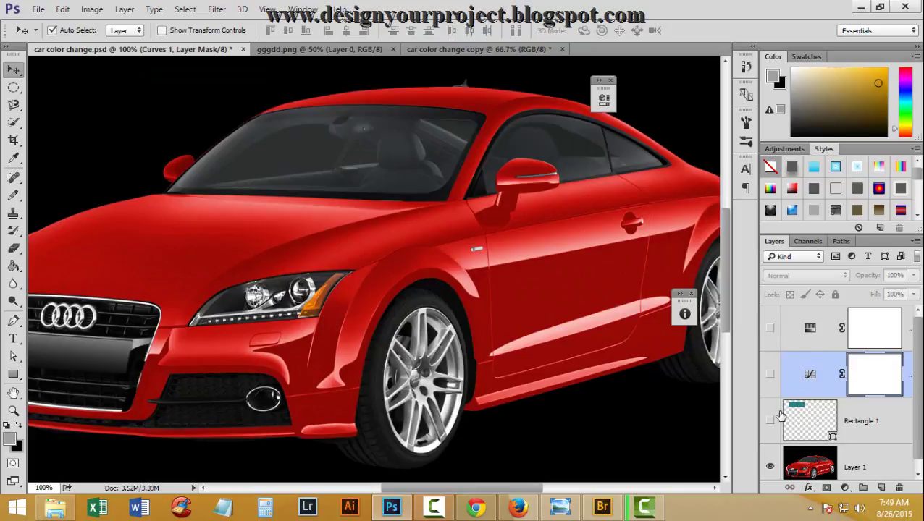
# - Toggle the top adjustment layer and Curves 1 back and forth to compare their teal recolours
pyautogui.click(770, 327)
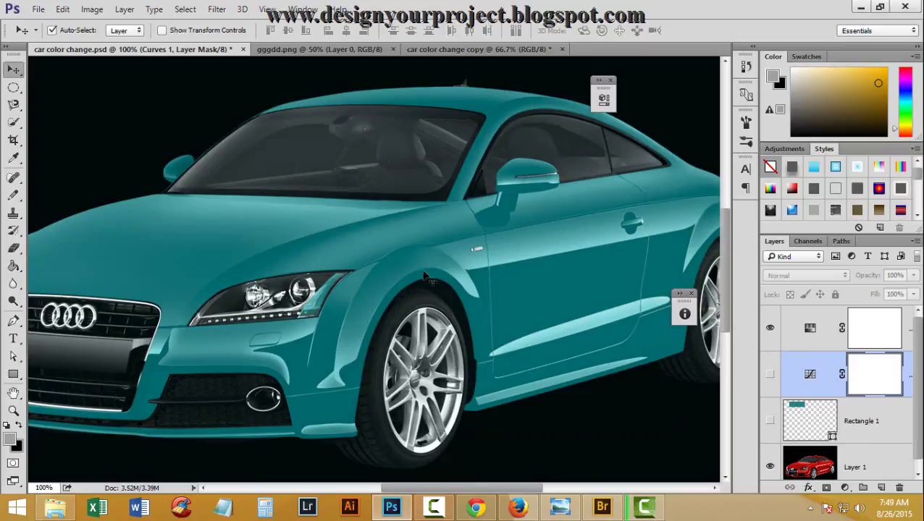
pyautogui.click(769, 328)
pyautogui.click(770, 374)
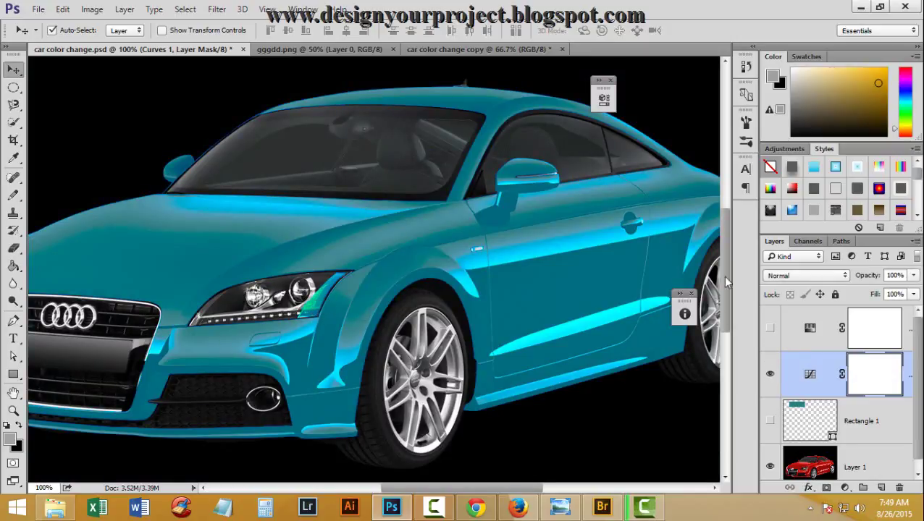
pyautogui.click(770, 328)
pyautogui.click(769, 373)
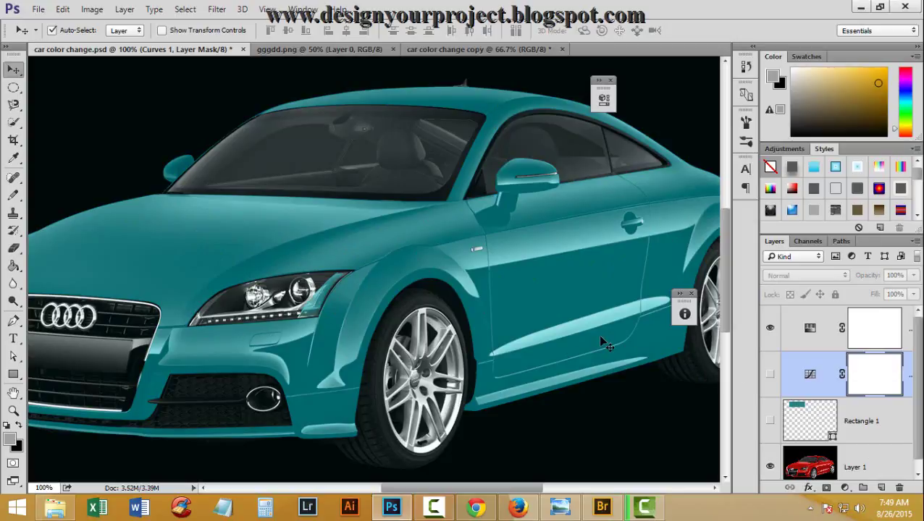
pyautogui.click(770, 327)
pyautogui.click(770, 373)
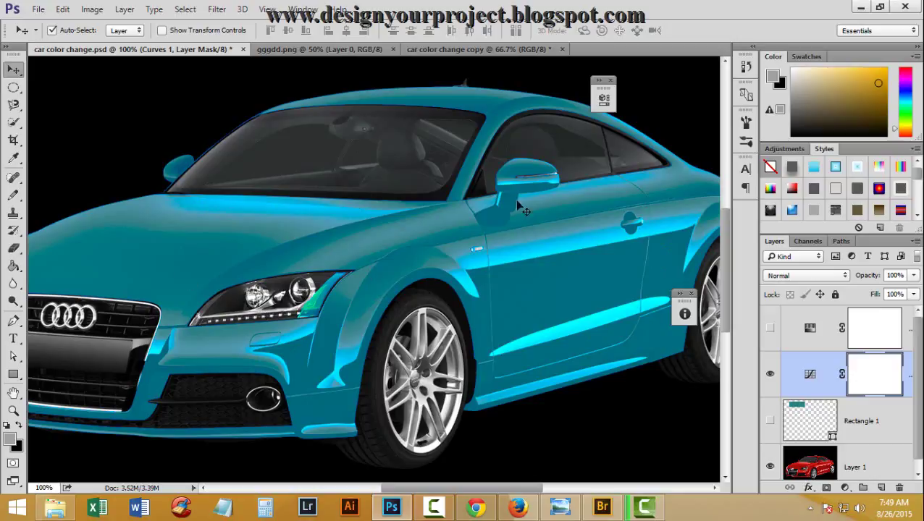
# - Leave the top adjustment on and Curves 1 hidden, then switch to the car color change copy document
pyautogui.click(299, 220)
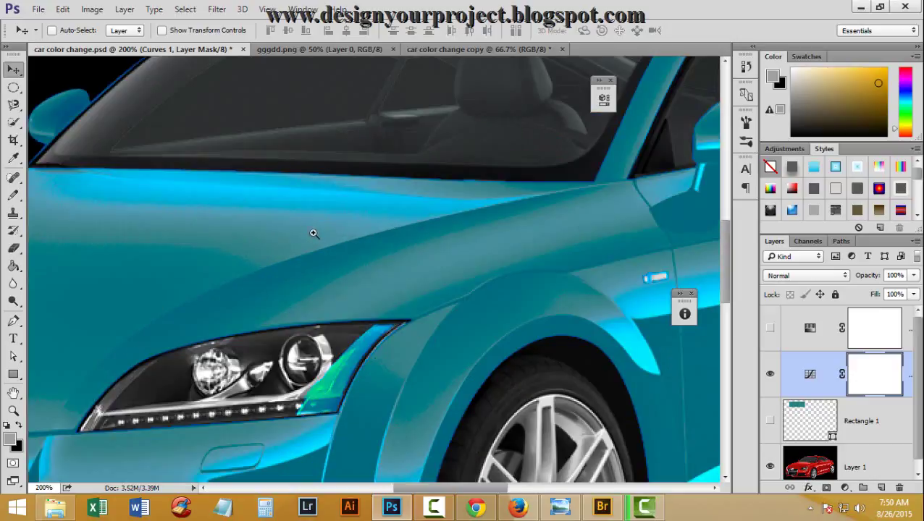
pyautogui.hotkey('ctrl', '-')
pyautogui.hotkey('ctrl', '-')
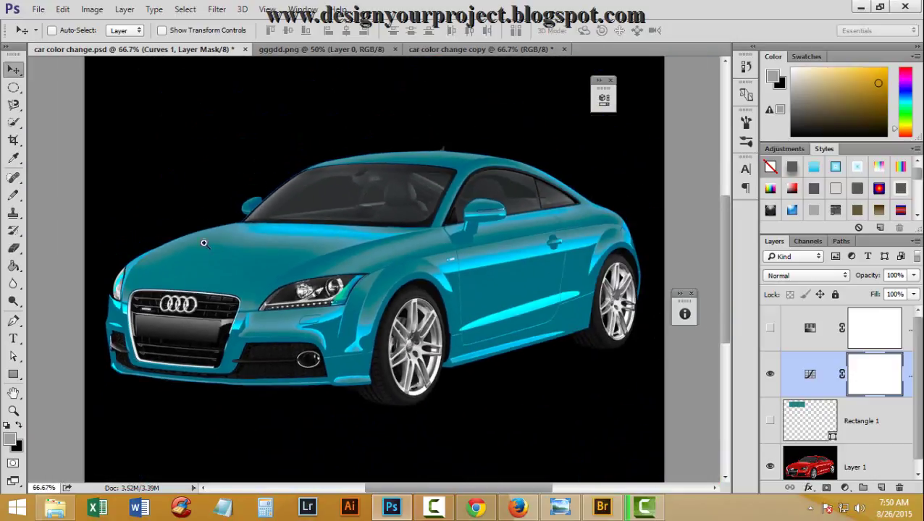
pyautogui.scroll(1, 365, 283)
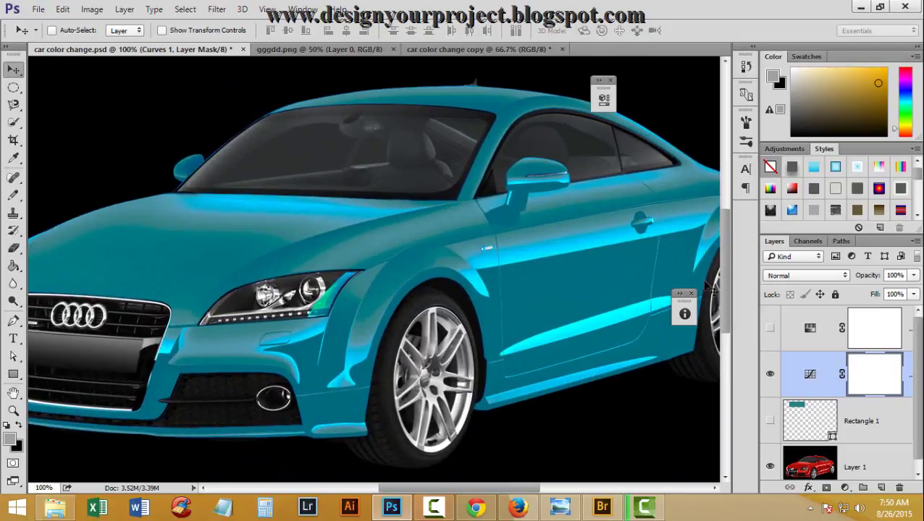
pyautogui.click(770, 328)
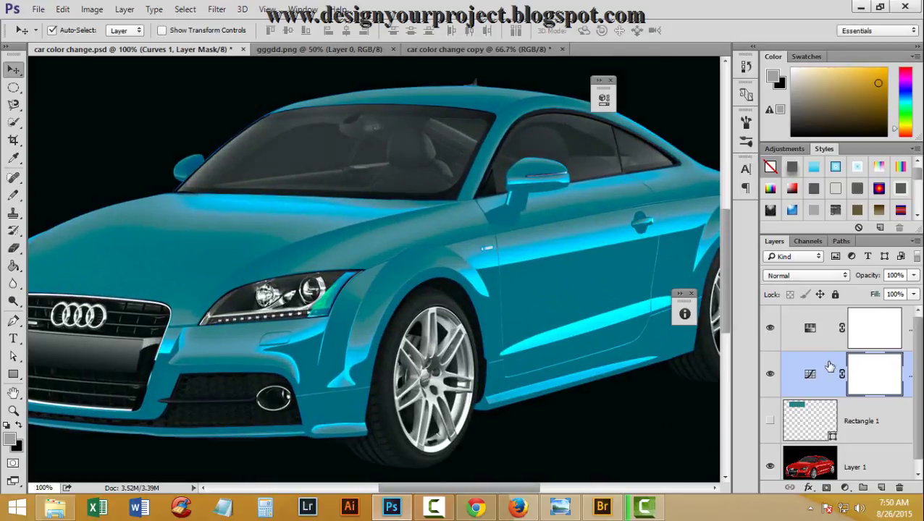
pyautogui.click(770, 374)
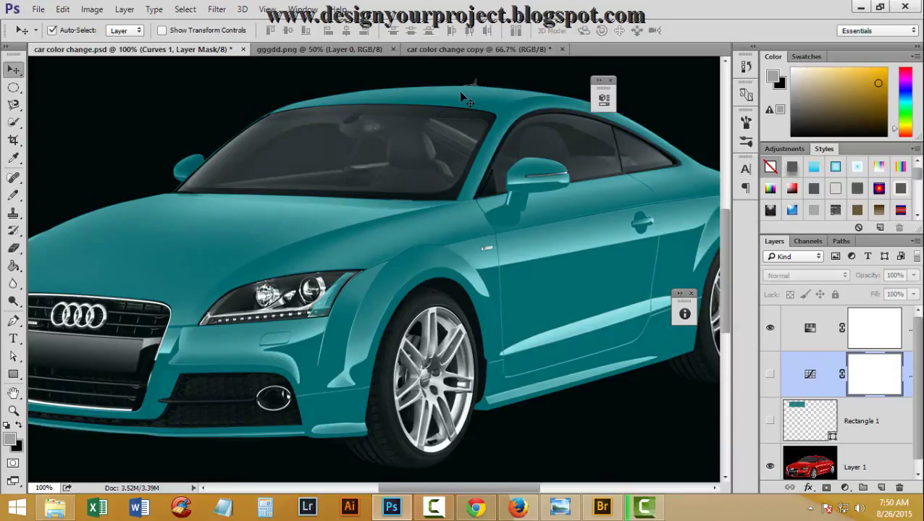
pyautogui.click(456, 51)
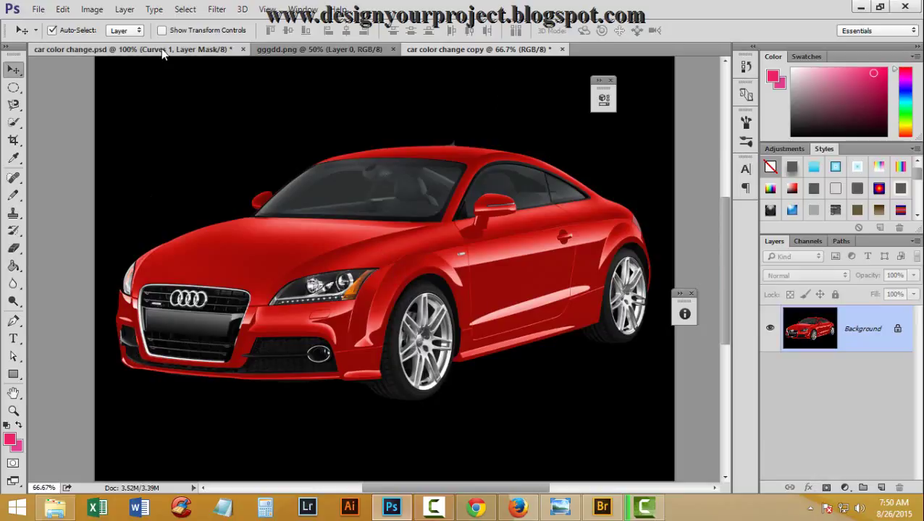
# - Back in car color change.psd, turn the top adjustment layer on so the car shows teal
pyautogui.click(161, 48)
pyautogui.click(769, 329)
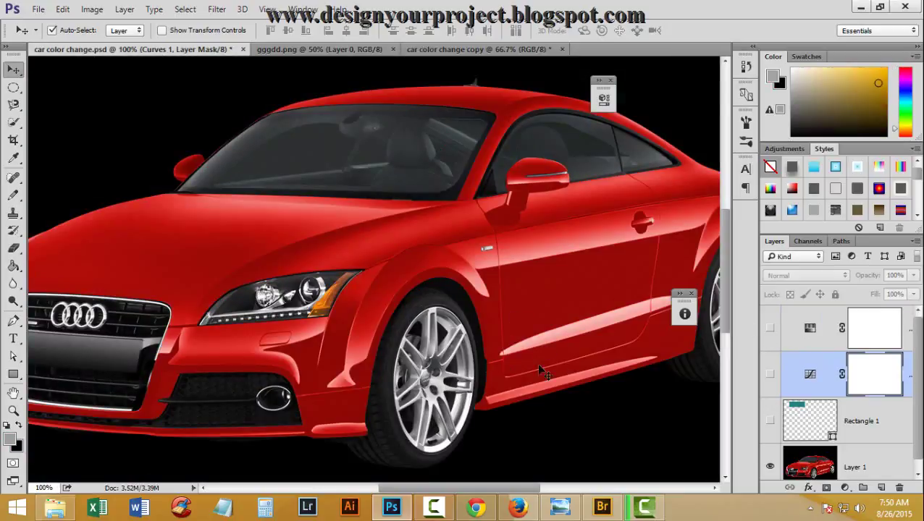
pyautogui.click(467, 50)
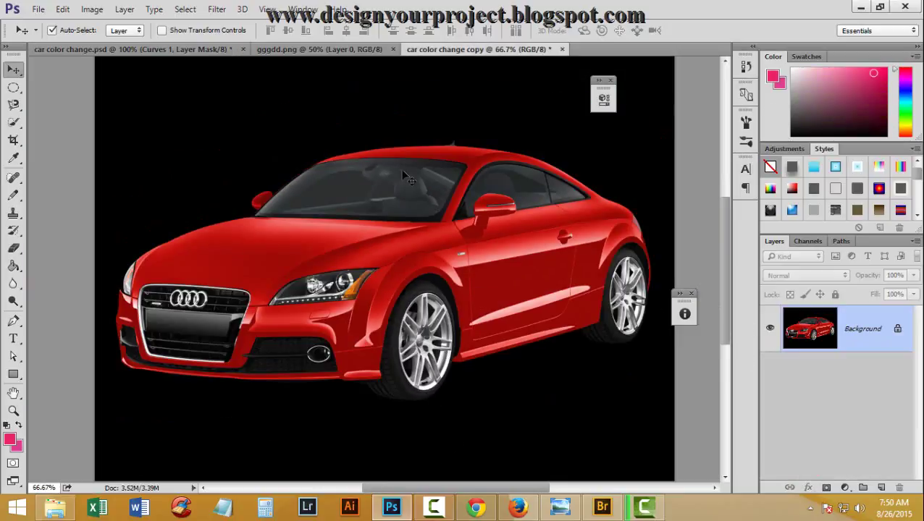
pyautogui.click(133, 50)
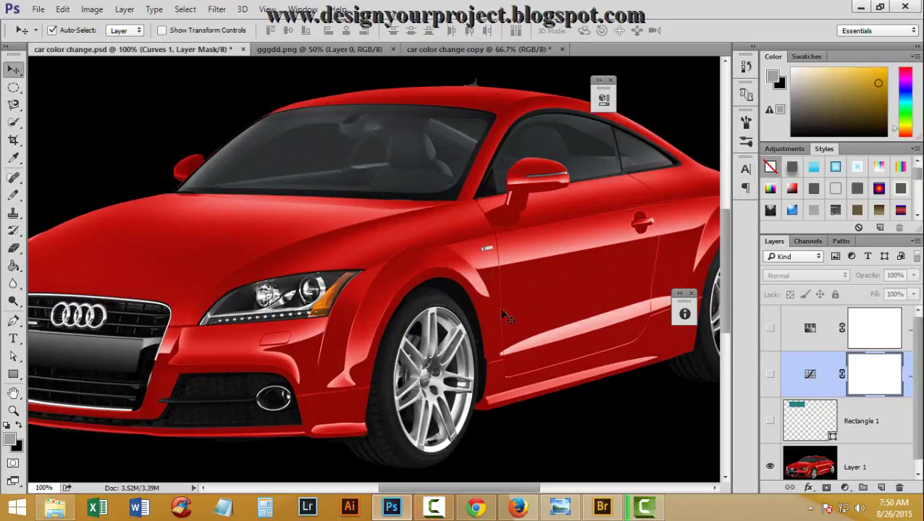
pyautogui.click(769, 327)
# - Check the Image > Mode options, try the Color Sampler tool, then return to the copy document
pyautogui.click(96, 9)
pyautogui.moveTo(100, 25)
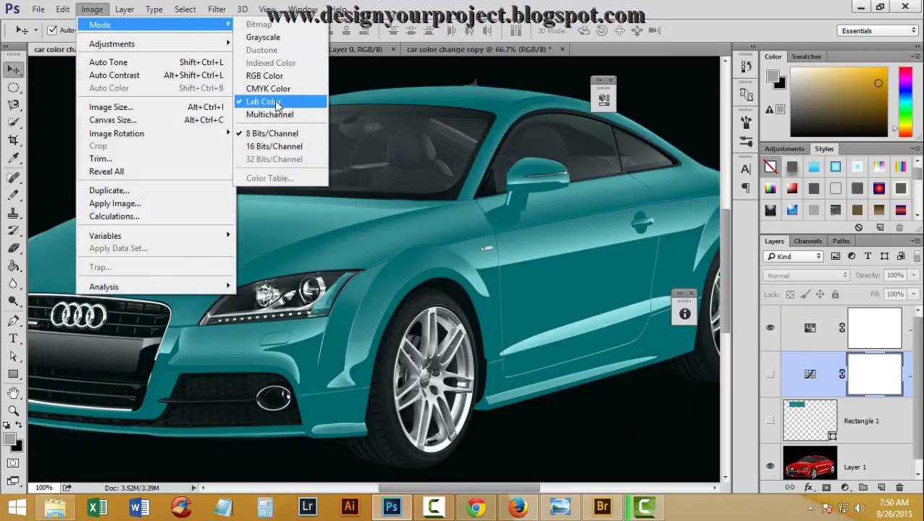
pyautogui.click(421, 7)
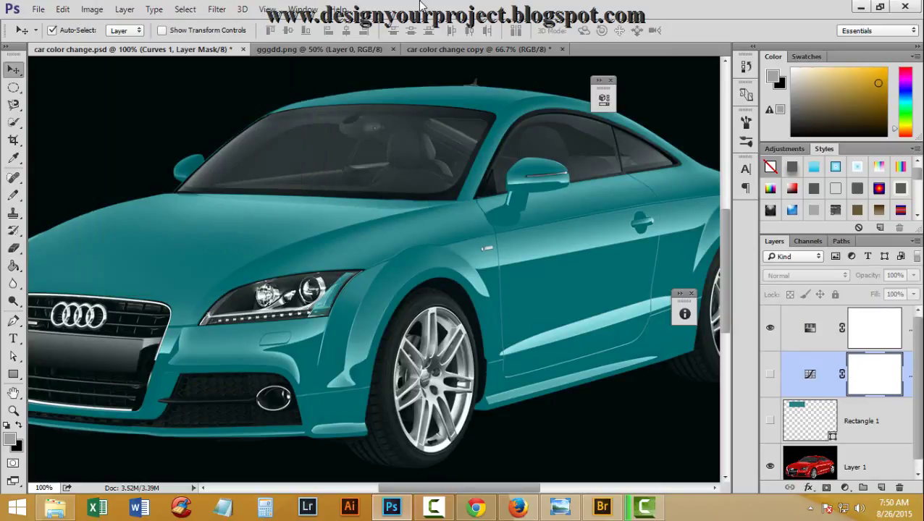
pyautogui.click(14, 157)
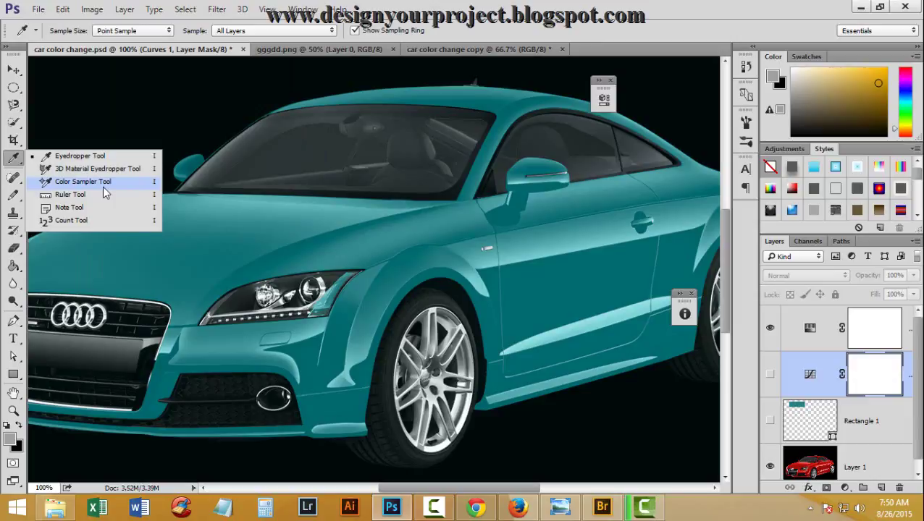
pyautogui.click(103, 186)
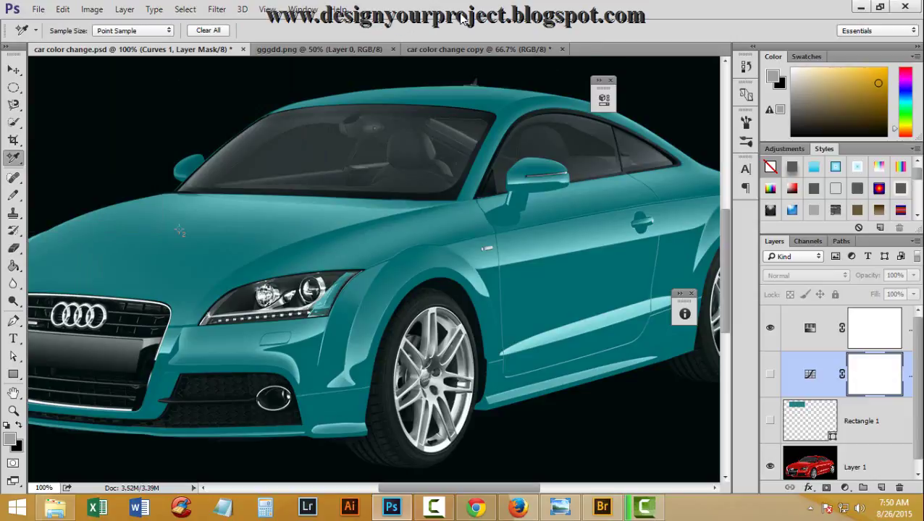
pyautogui.click(14, 69)
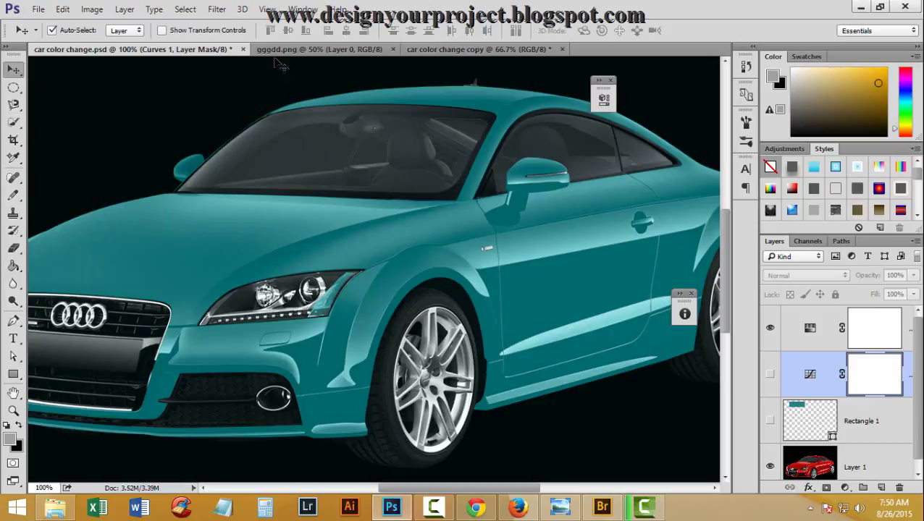
pyautogui.click(432, 49)
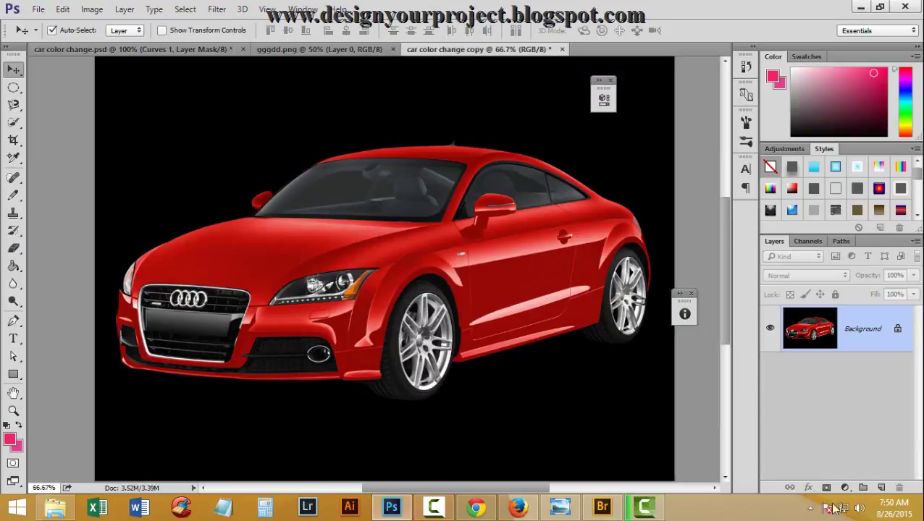
# - Unlock the copy document's Background layer into Layer 0
pyautogui.click(897, 329)
pyautogui.doubleClick(895, 335)
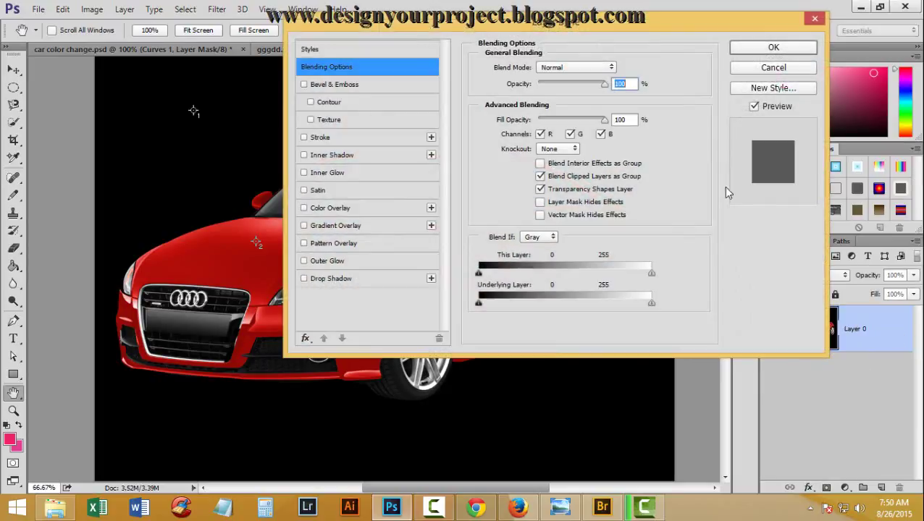
pyautogui.click(789, 67)
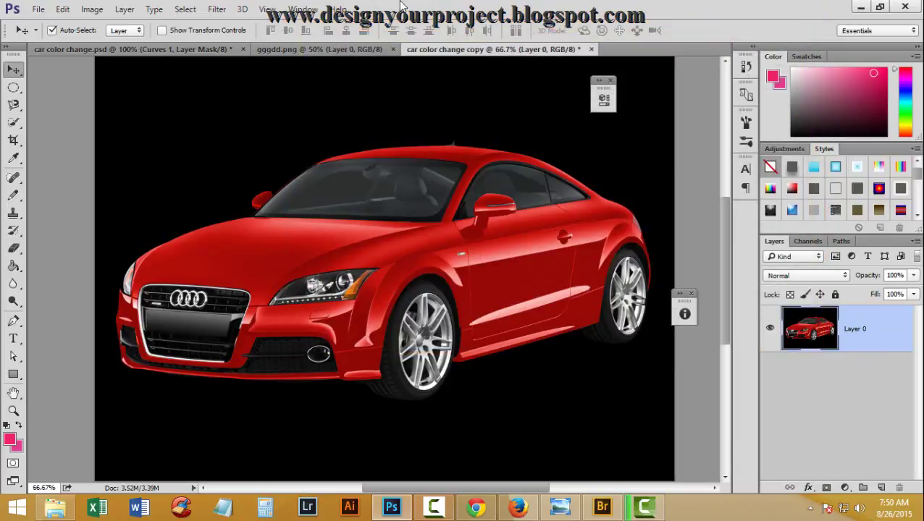
# - Convert the copy document to Lab Color mode and zoom to show the whole car
pyautogui.click(91, 9)
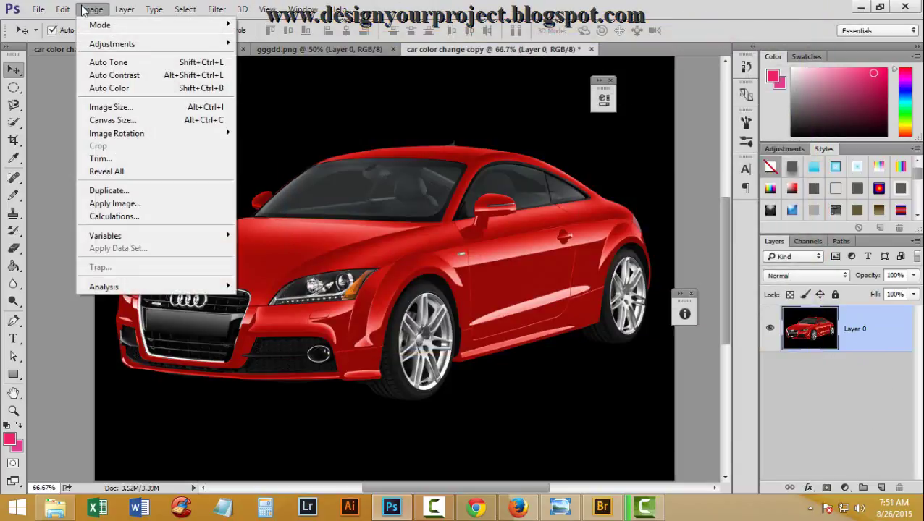
pyautogui.moveTo(100, 25)
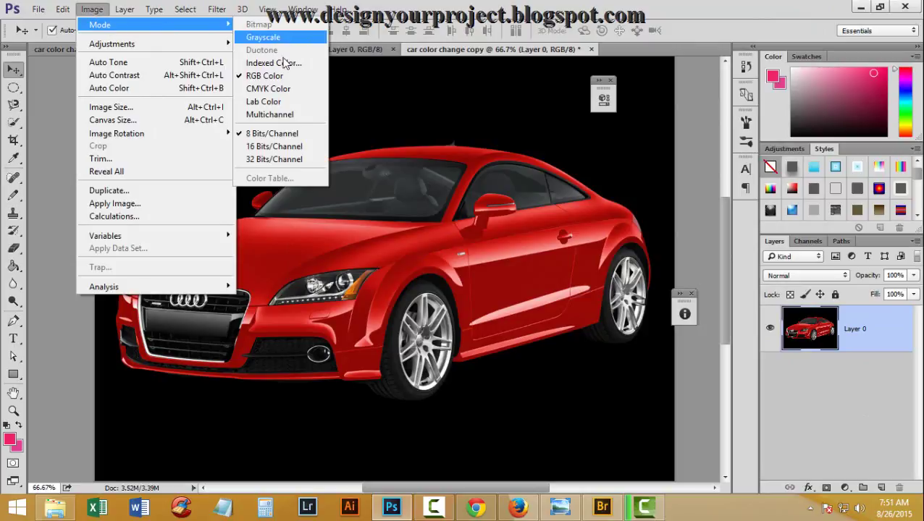
pyautogui.click(288, 103)
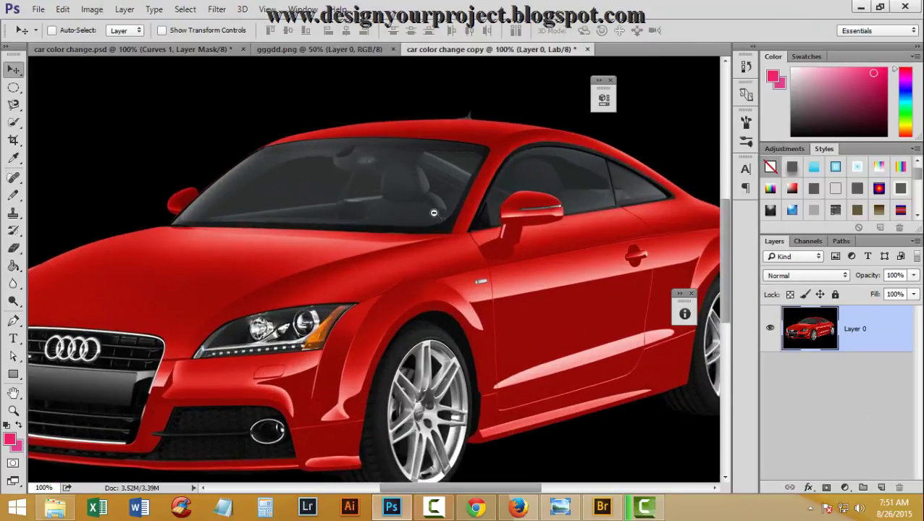
pyautogui.hotkey('ctrl', '+')
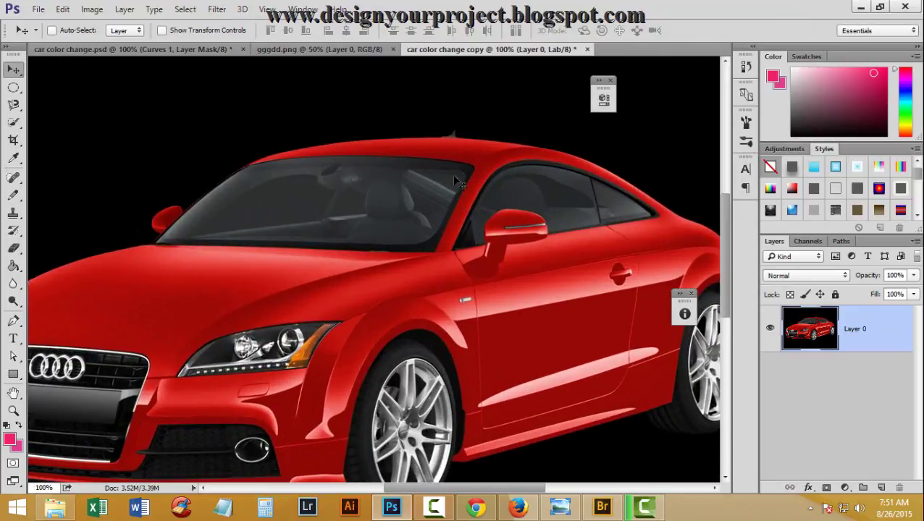
pyautogui.hotkey('ctrl', '-')
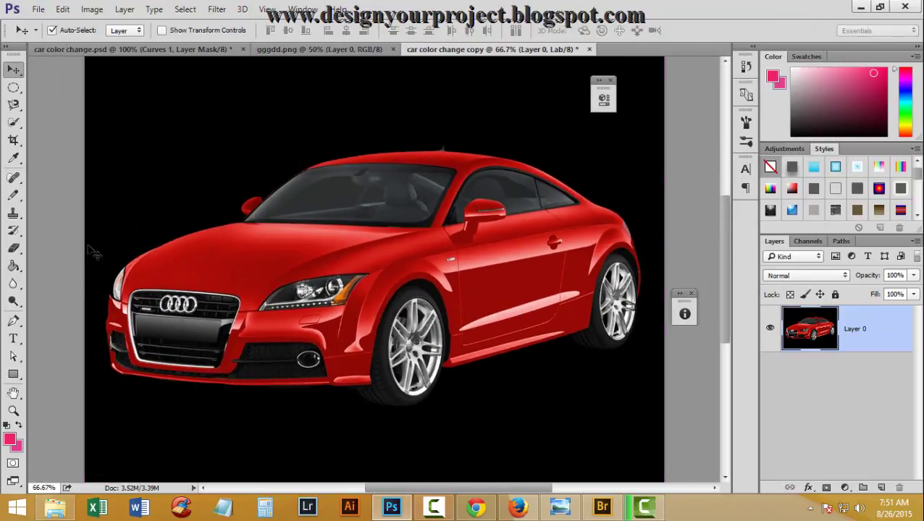
# - Set the foreground colour to the TRUMATCH 31-a7 blue from the Color Libraries
pyautogui.click(10, 439)
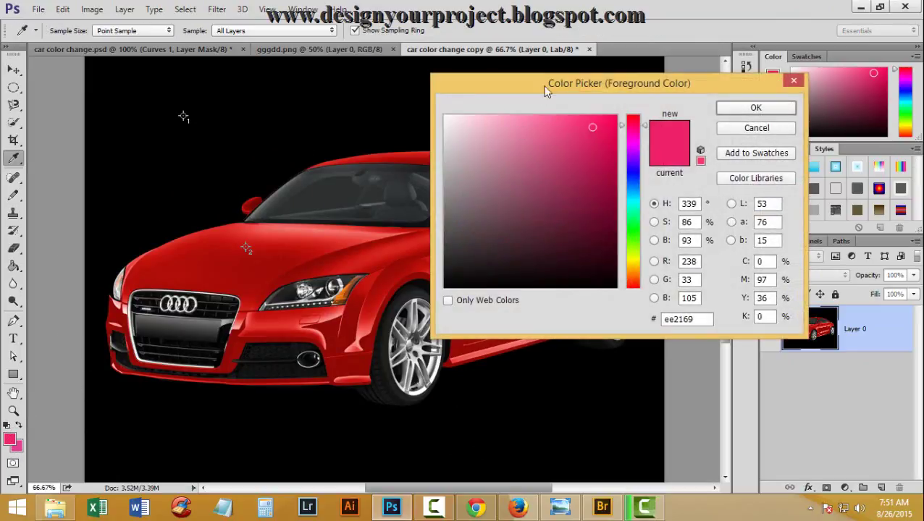
pyautogui.moveTo(547, 89); pyautogui.dragTo(529, 103)
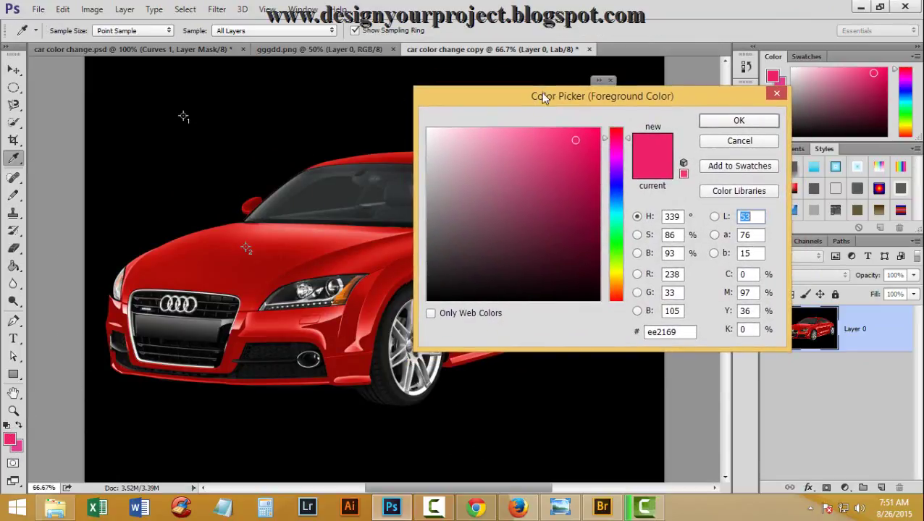
pyautogui.click(731, 194)
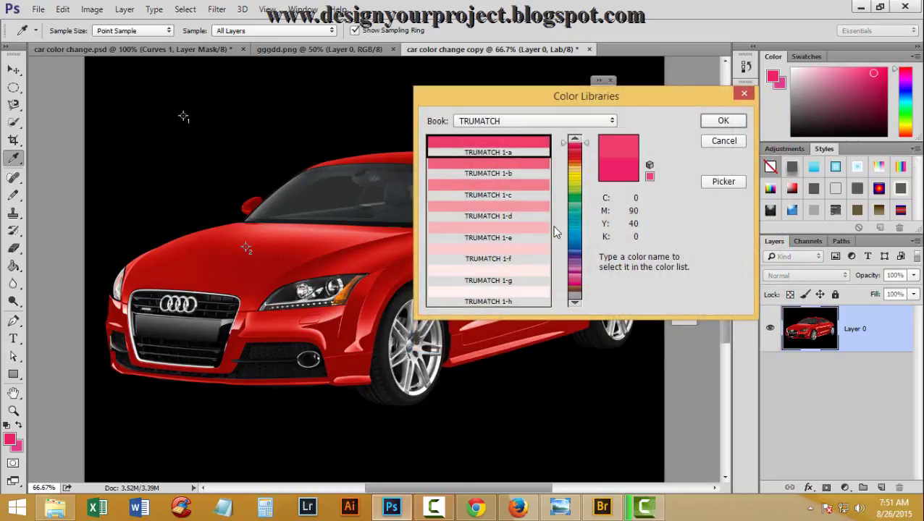
pyautogui.click(579, 232)
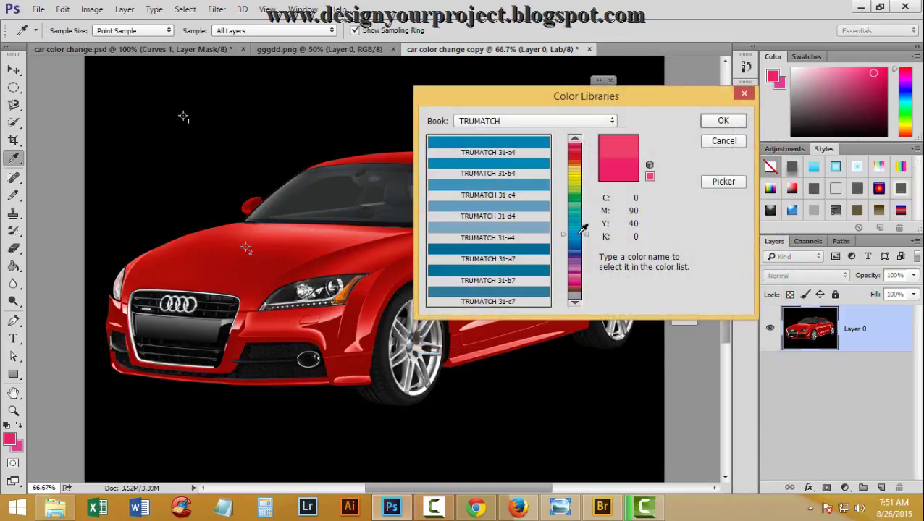
pyautogui.click(500, 256)
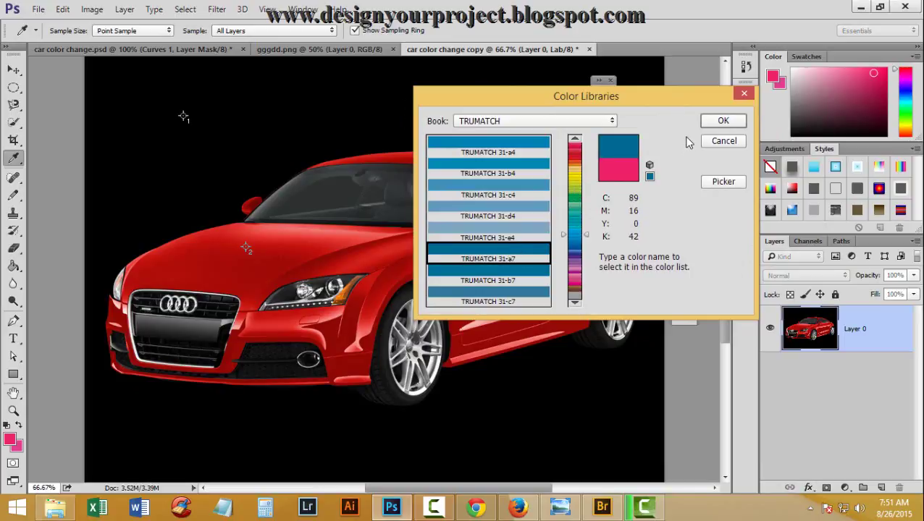
pyautogui.click(724, 121)
pyautogui.press('v')
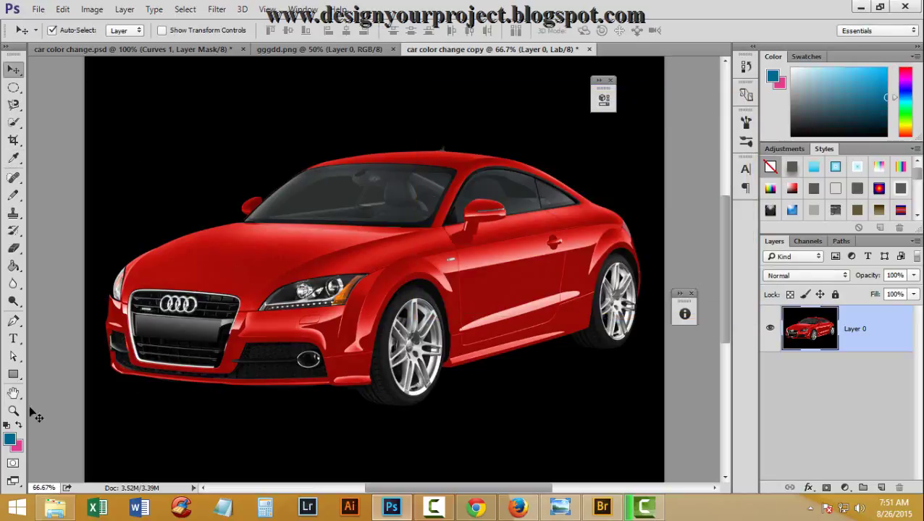
# - Draw a 448 × 154 px teal rectangle shape in the canvas's top-left corner
pyautogui.click(13, 375)
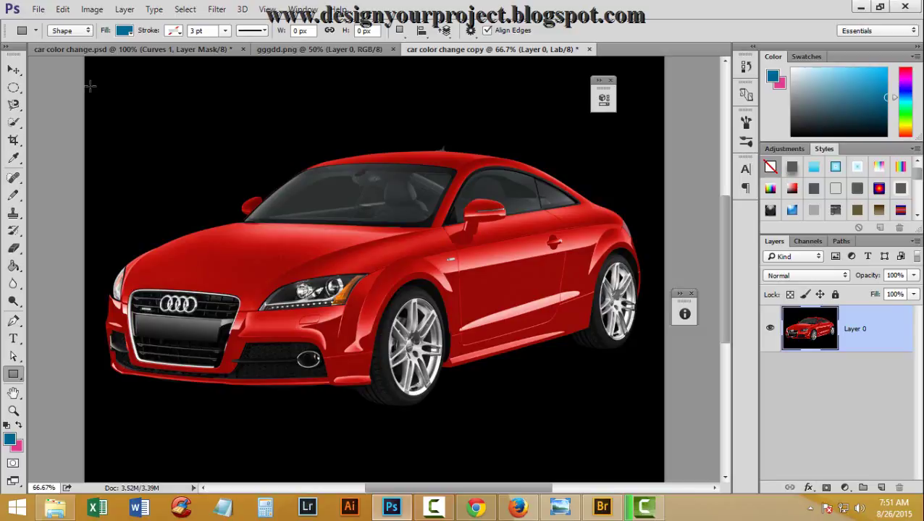
pyautogui.moveTo(89, 85); pyautogui.dragTo(285, 156)
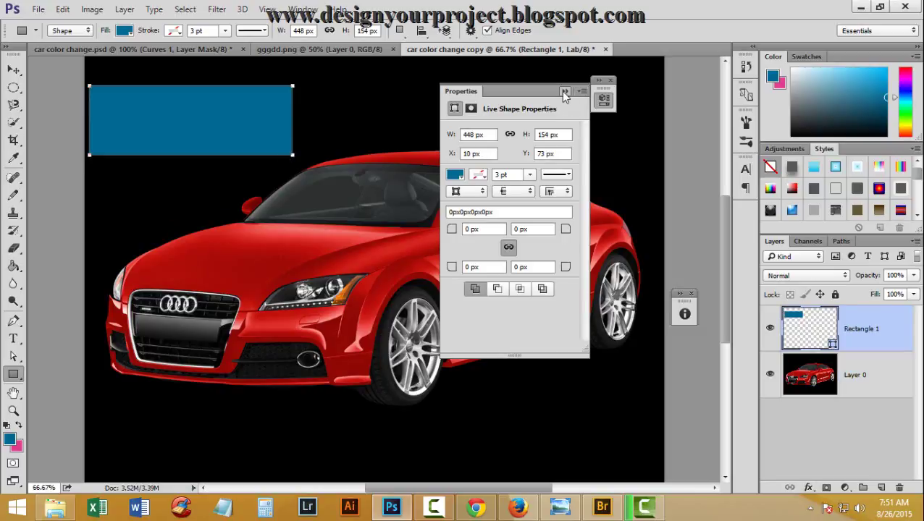
pyautogui.click(564, 92)
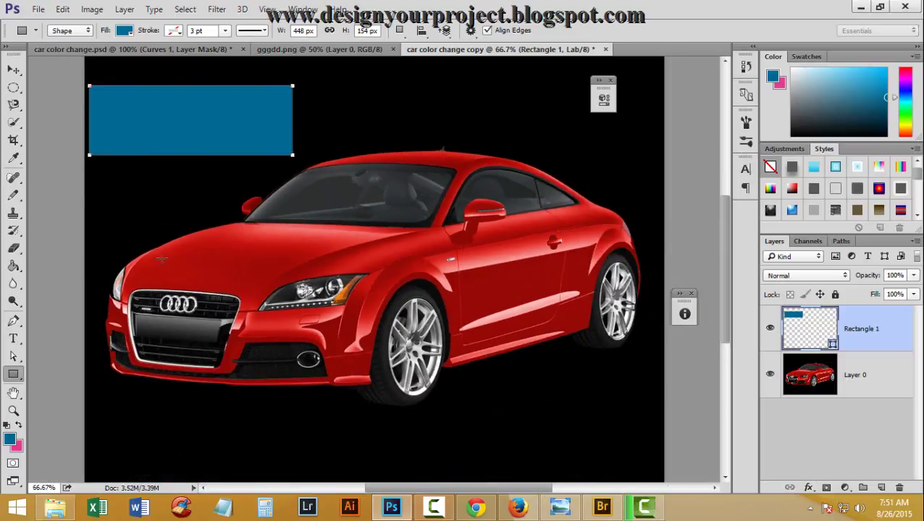
# - Choose the Color Sampler tool and bring up the Info panel for sample readings
pyautogui.click(13, 158)
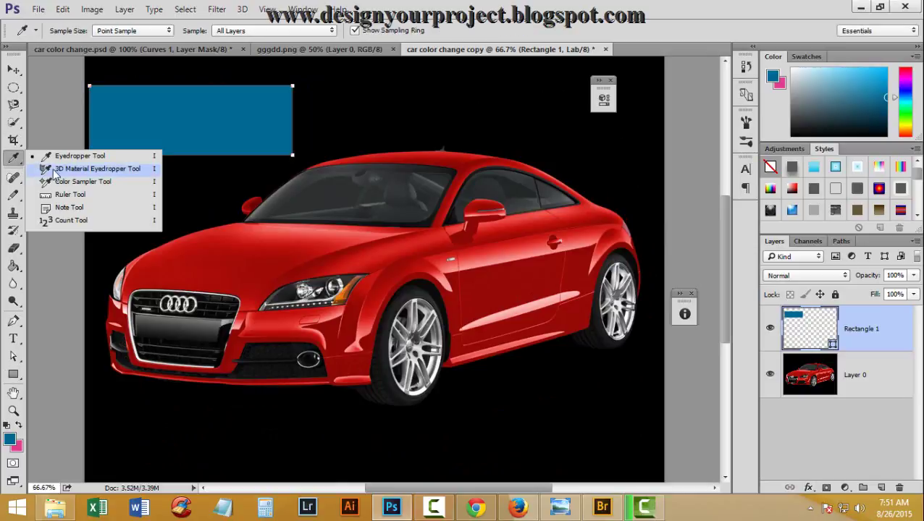
pyautogui.click(102, 181)
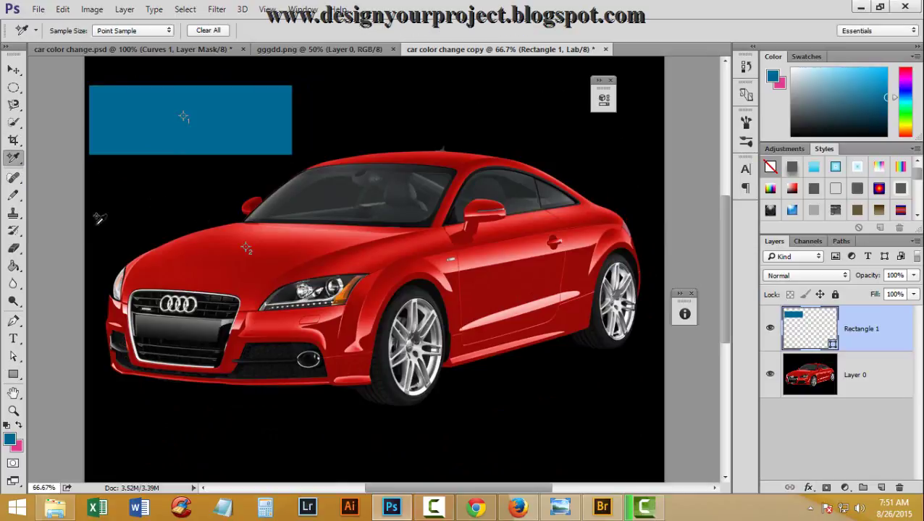
pyautogui.click(165, 113)
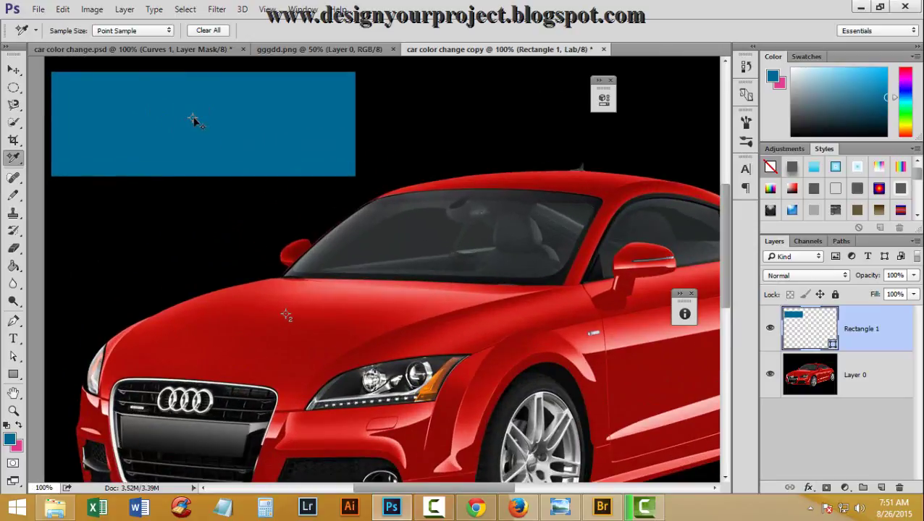
pyautogui.click(194, 120)
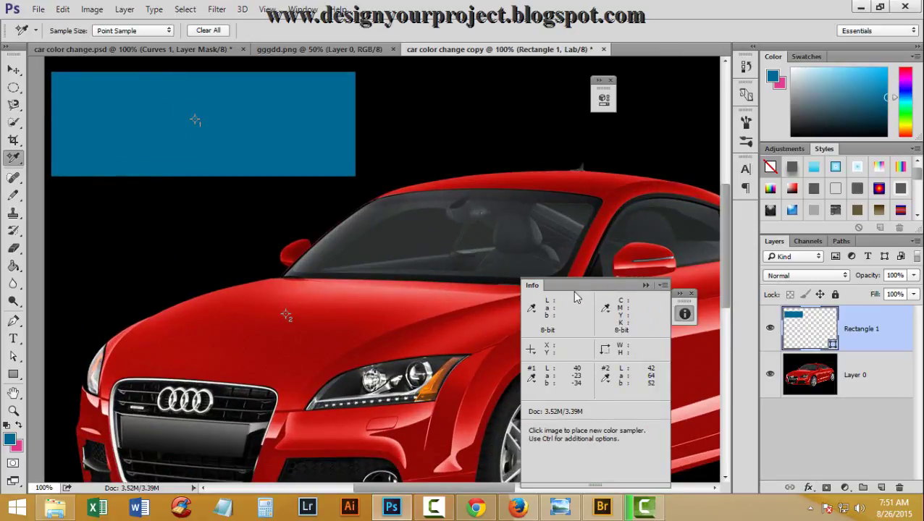
pyautogui.moveTo(572, 287); pyautogui.dragTo(616, 273)
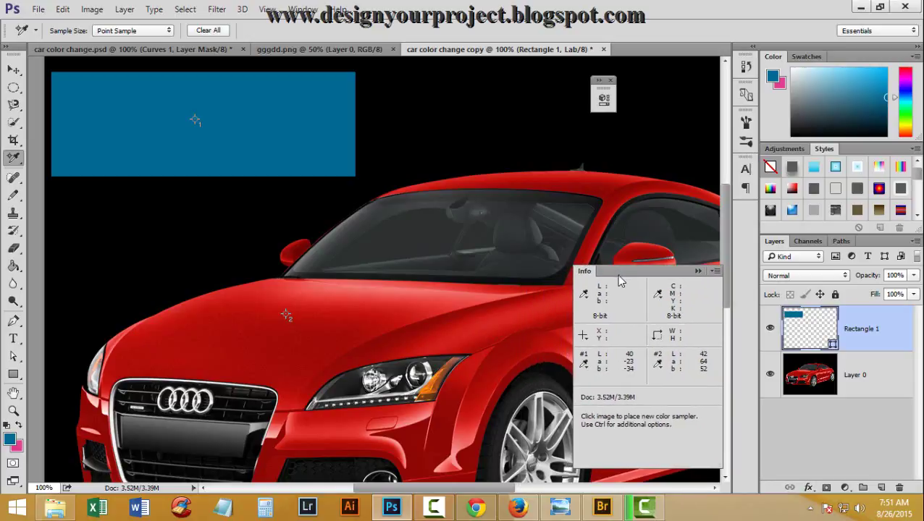
# - Reposition the hood sample point, reading Lab 34/55/47 against the rectangle's 40/-23/-34
pyautogui.click(267, 10)
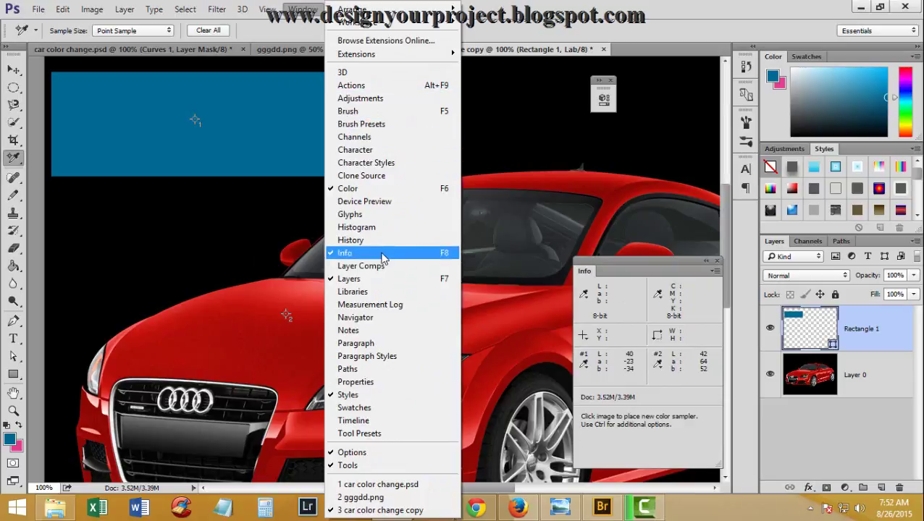
pyautogui.click(304, 145)
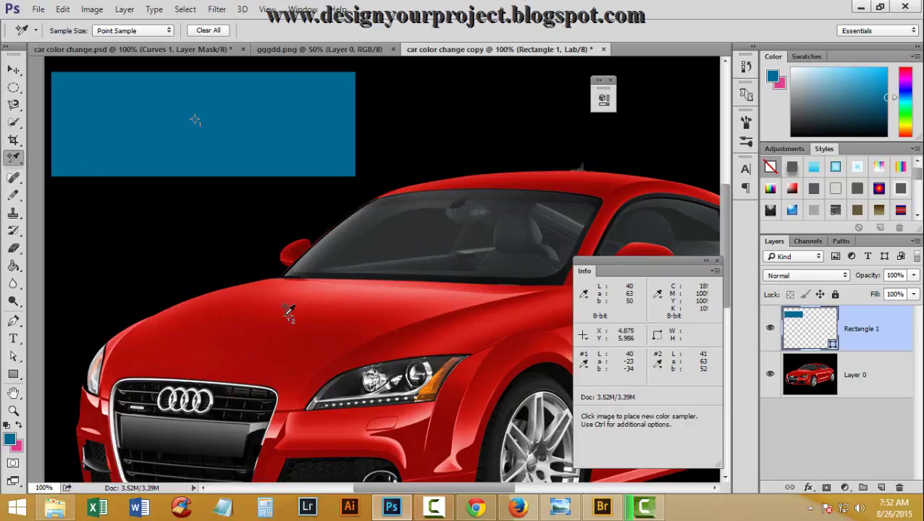
pyautogui.moveTo(286, 316); pyautogui.dragTo(292, 319)
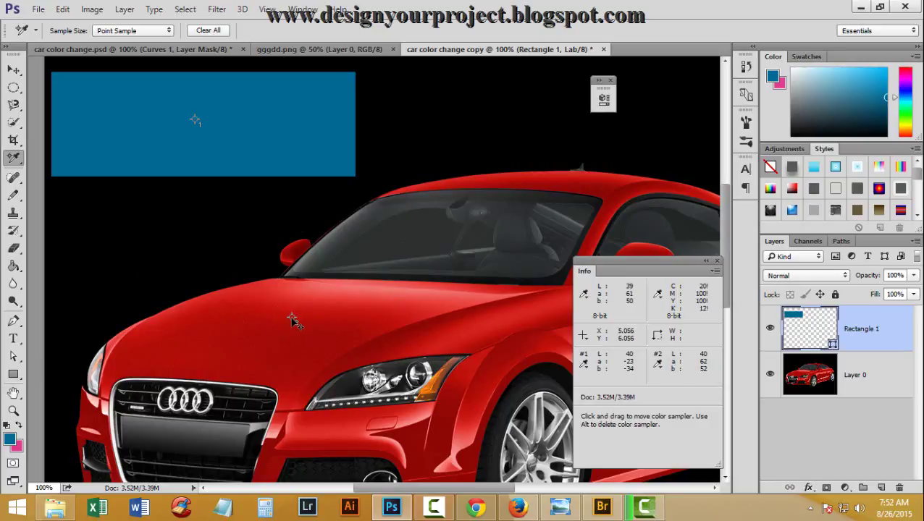
pyautogui.moveTo(292, 319)
pyautogui.mouseDown()
pyautogui.moveTo(329, 326)
pyautogui.moveTo(310, 334)
pyautogui.mouseUp()
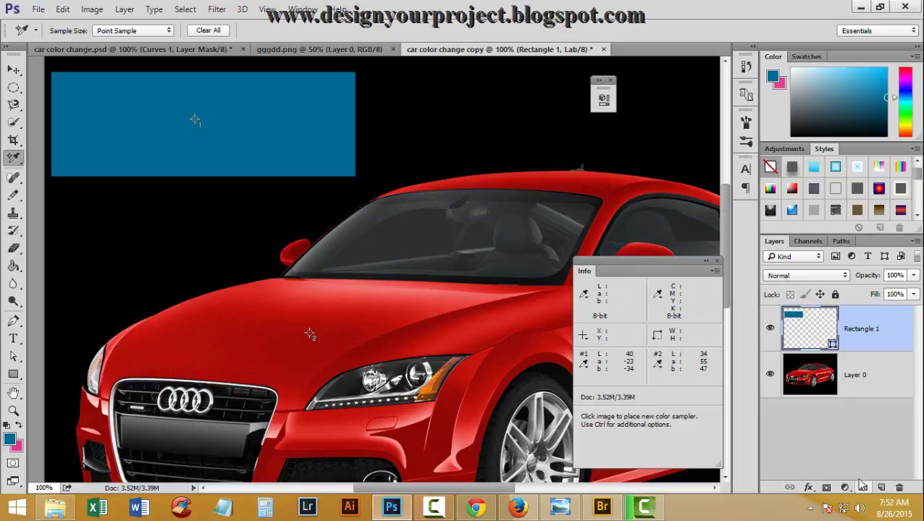
# - Add a Curves adjustment layer and place a Lightness point from the hood sample
pyautogui.click(848, 490)
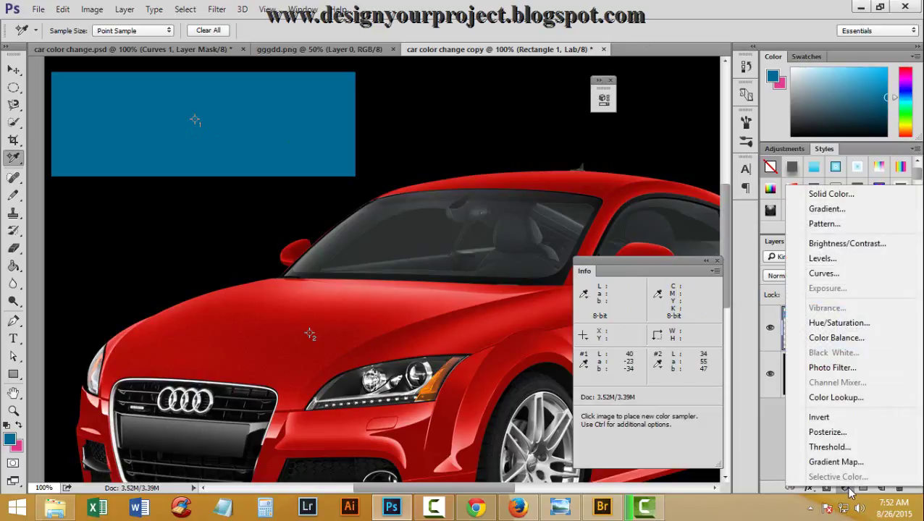
pyautogui.click(834, 279)
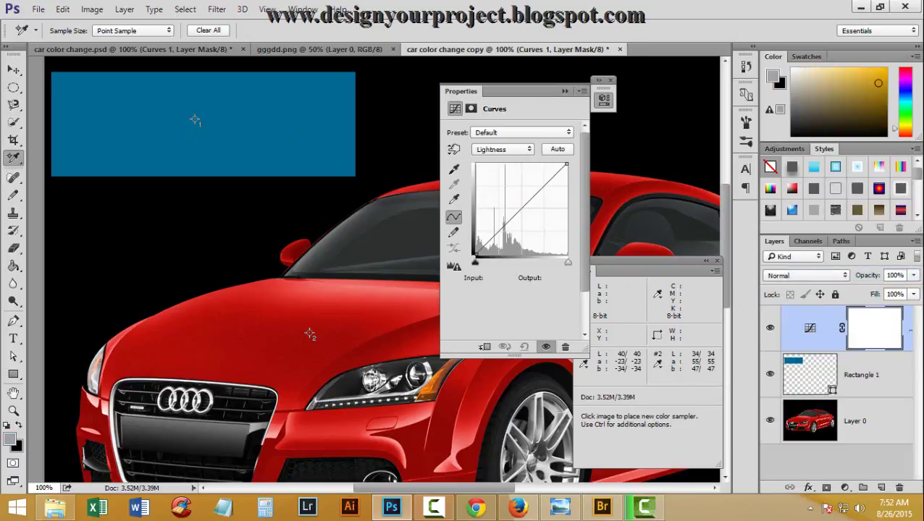
pyautogui.moveTo(481, 92); pyautogui.dragTo(645, 91)
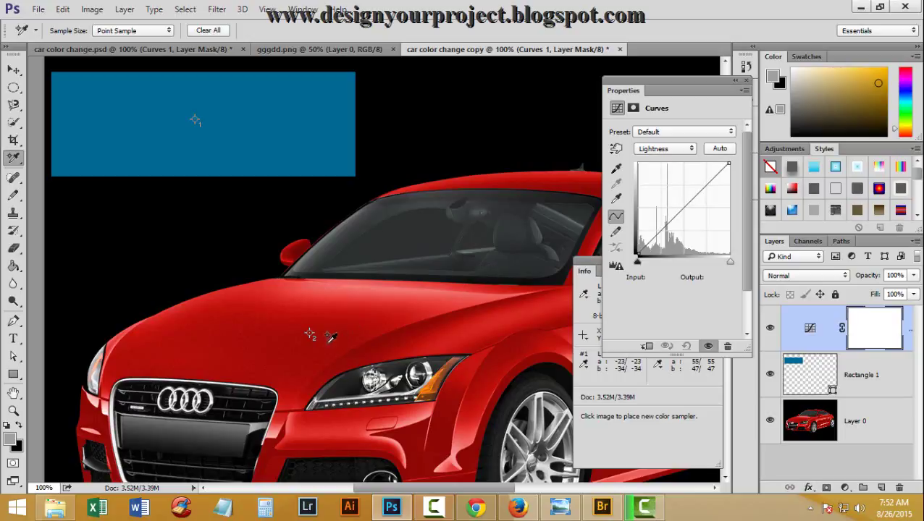
pyautogui.click(616, 149)
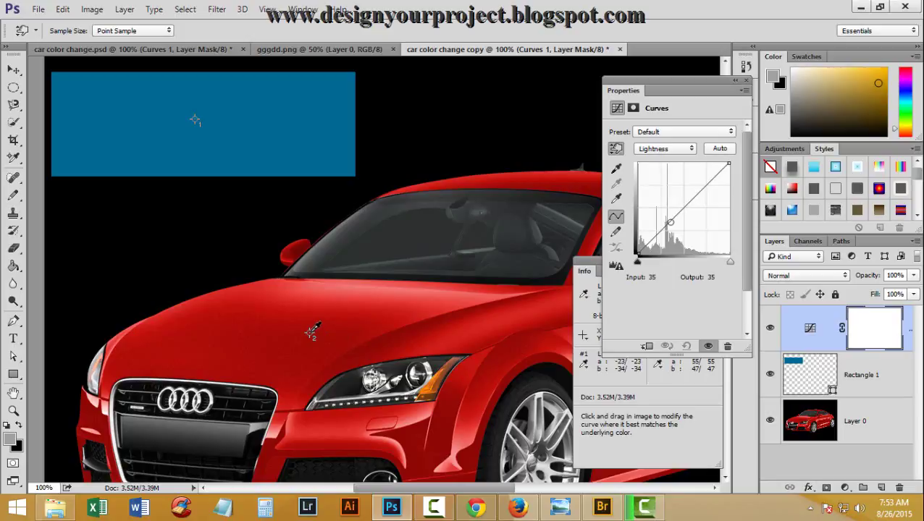
pyautogui.hotkey('ctrl', 'shift')
pyautogui.keyDown('ctrl'); pyautogui.click(312, 332); pyautogui.keyUp('ctrl')
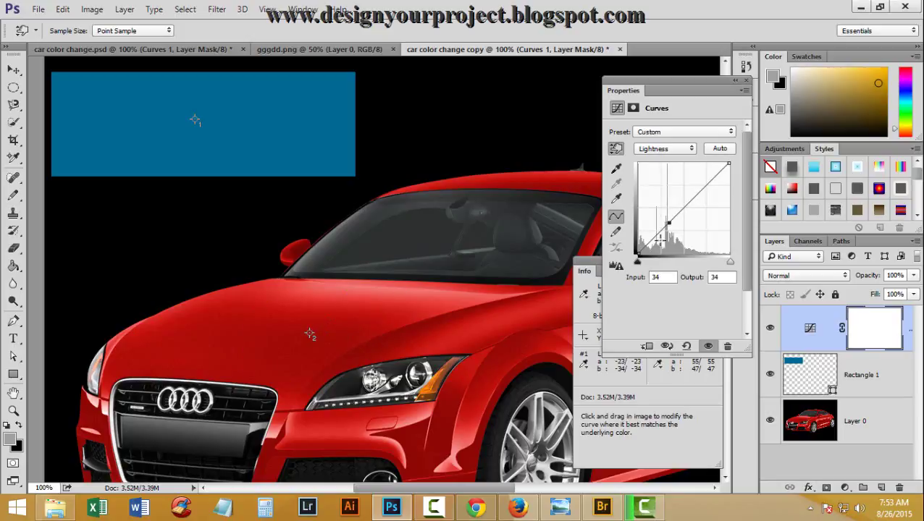
# - Inspect the a and b curve channels, return to Lightness, and move the Info panel below
pyautogui.click(668, 149)
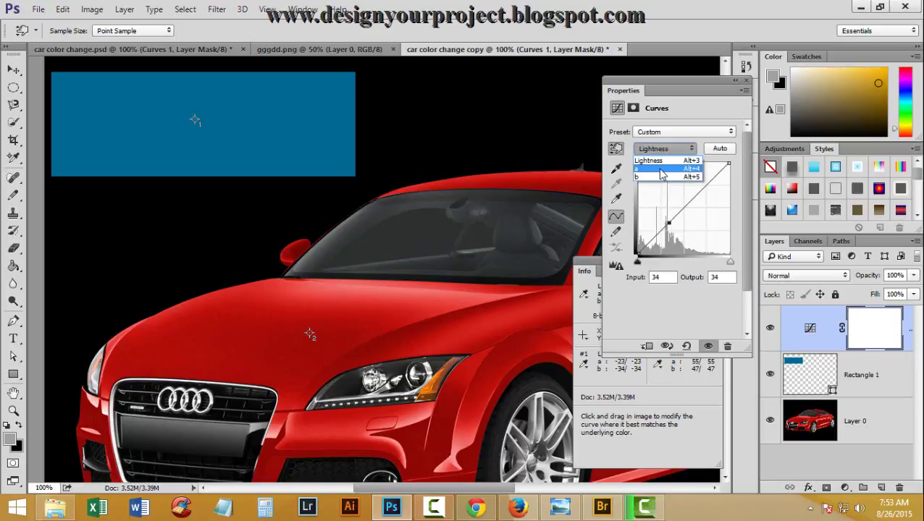
pyautogui.click(652, 168)
pyautogui.click(662, 150)
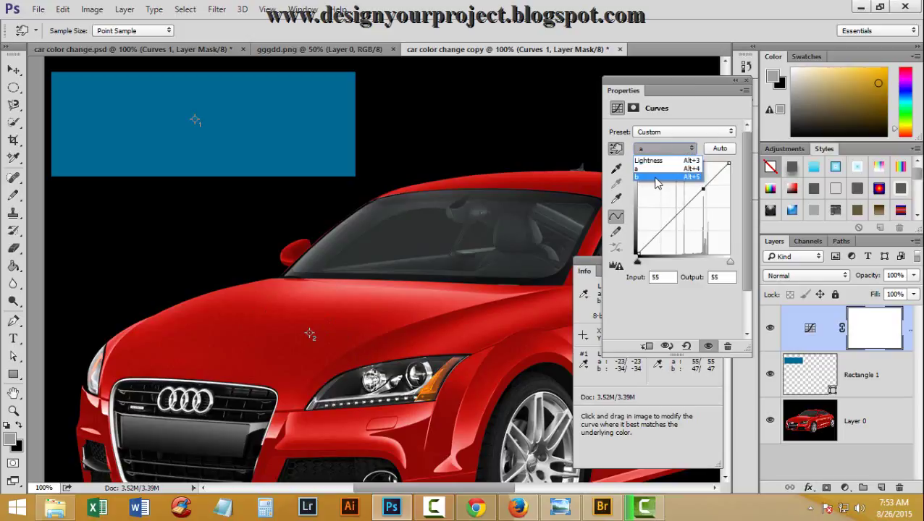
pyautogui.click(659, 177)
pyautogui.click(662, 150)
pyautogui.click(649, 162)
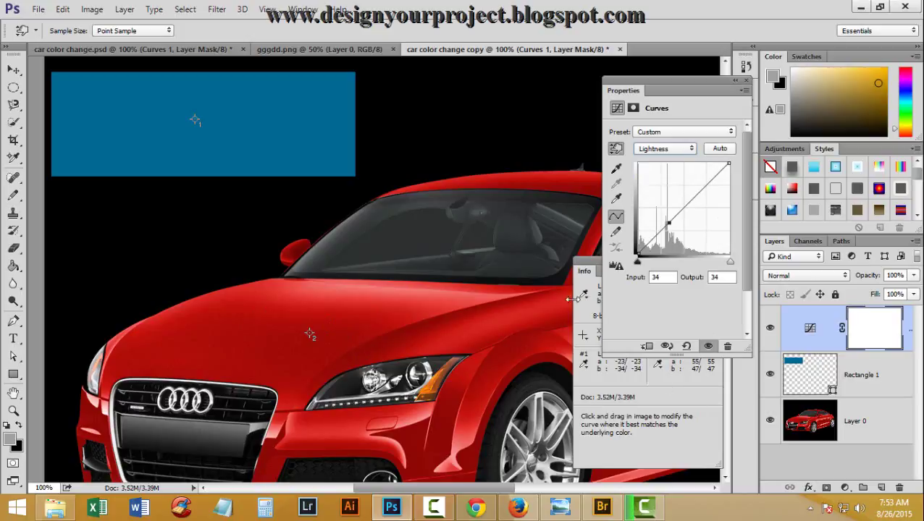
pyautogui.click(588, 281)
pyautogui.moveTo(587, 277); pyautogui.dragTo(596, 326)
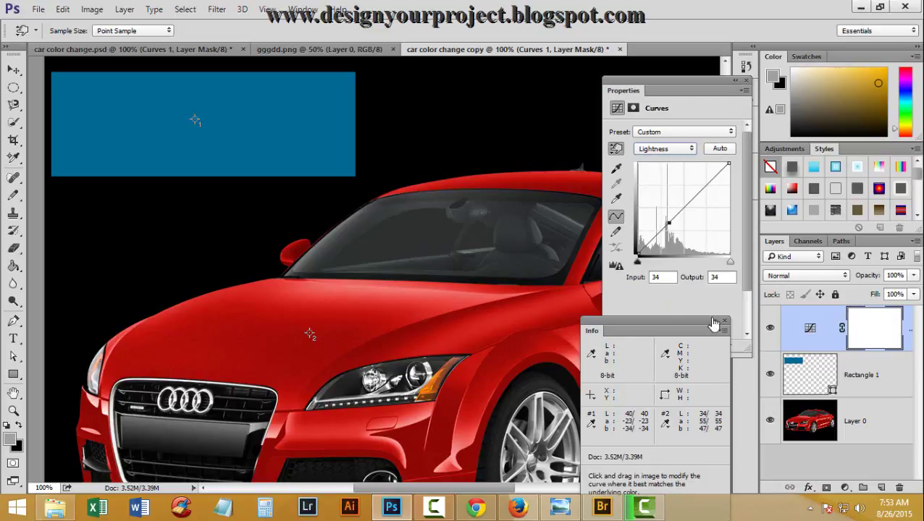
# - Set the Curves Lightness point output to 40 and the a-channel output to -23
pyautogui.click(669, 223)
pyautogui.moveTo(728, 272); pyautogui.dragTo(679, 281)
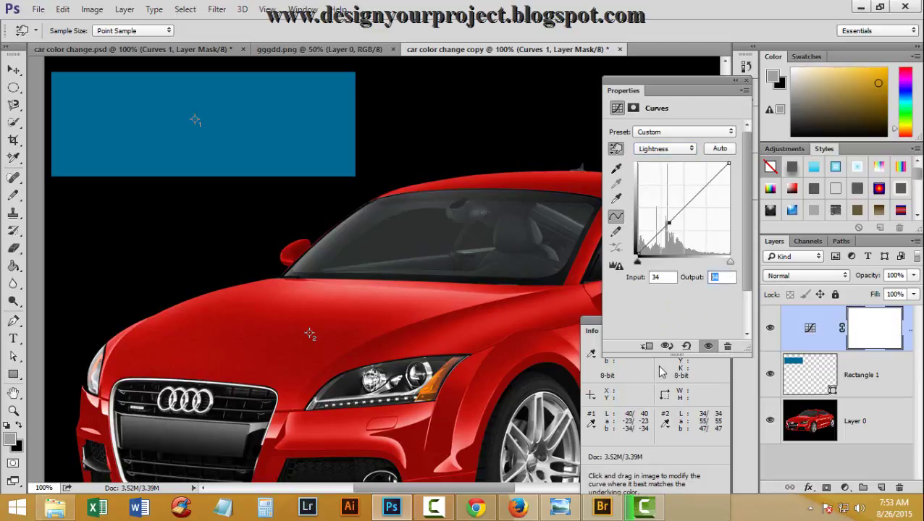
pyautogui.write('40')
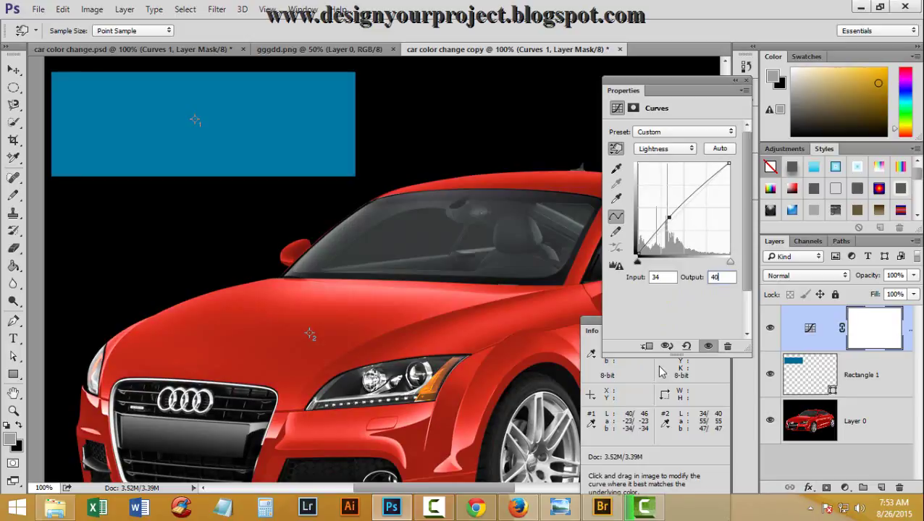
pyautogui.click(667, 150)
pyautogui.click(663, 161)
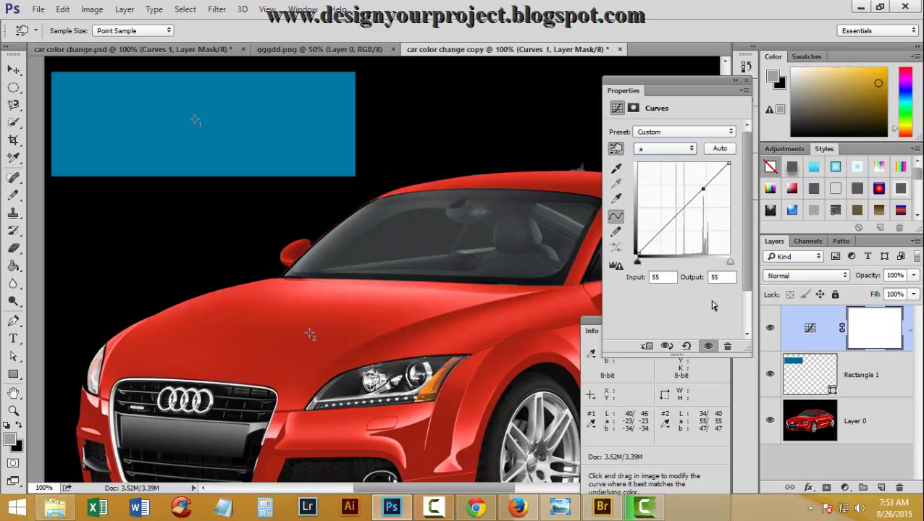
pyautogui.doubleClick(727, 277)
pyautogui.write('23')
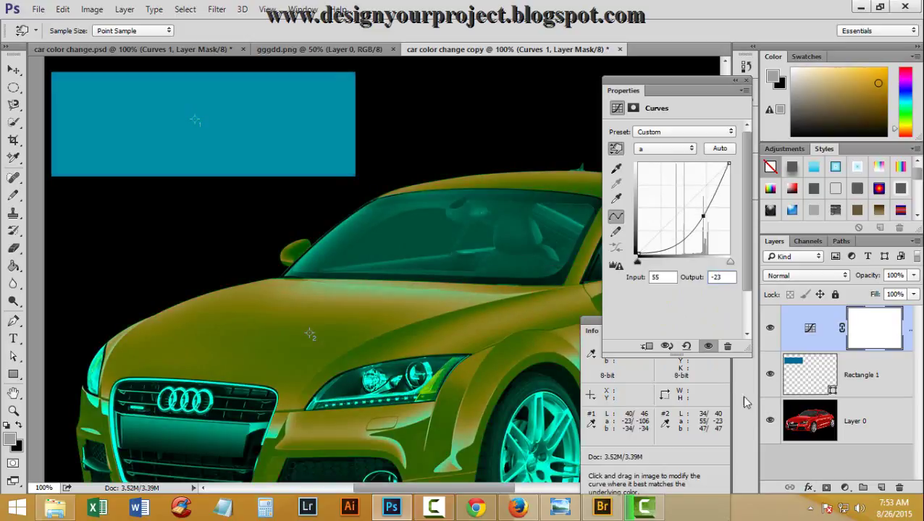
# - Set the b-channel output to -34 so the hood matches the rectangle's teal
pyautogui.click(659, 148)
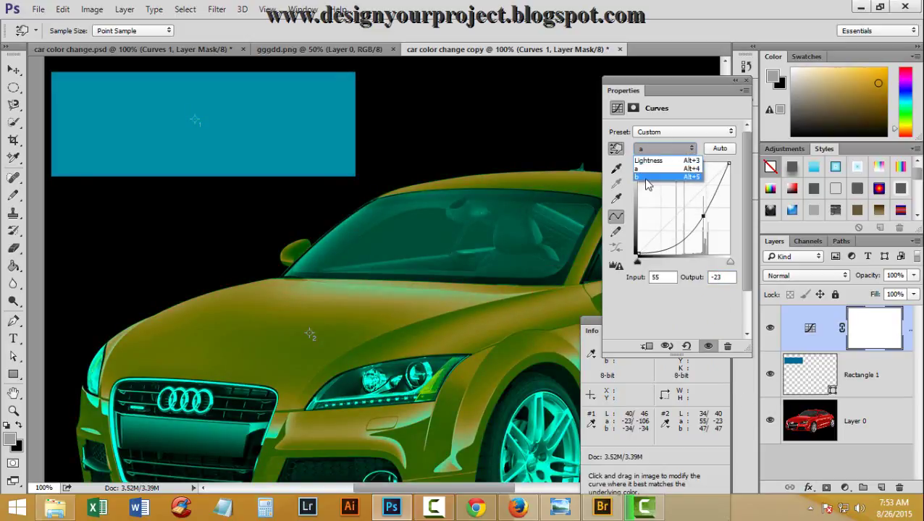
pyautogui.click(647, 178)
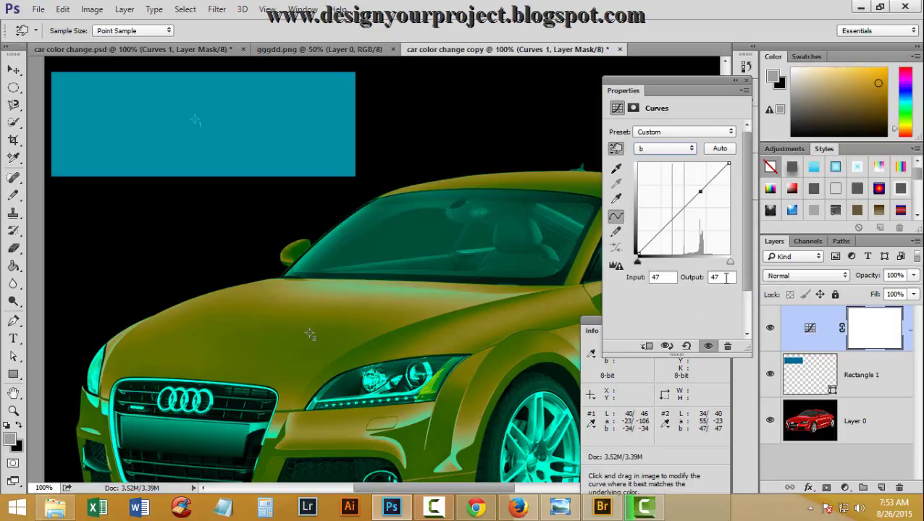
pyautogui.click(724, 276)
pyautogui.write('-')
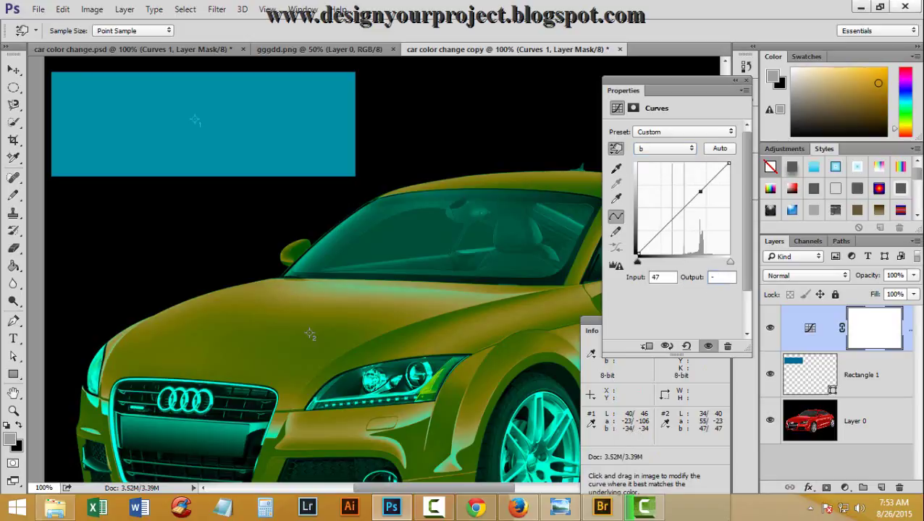
pyautogui.write('34')
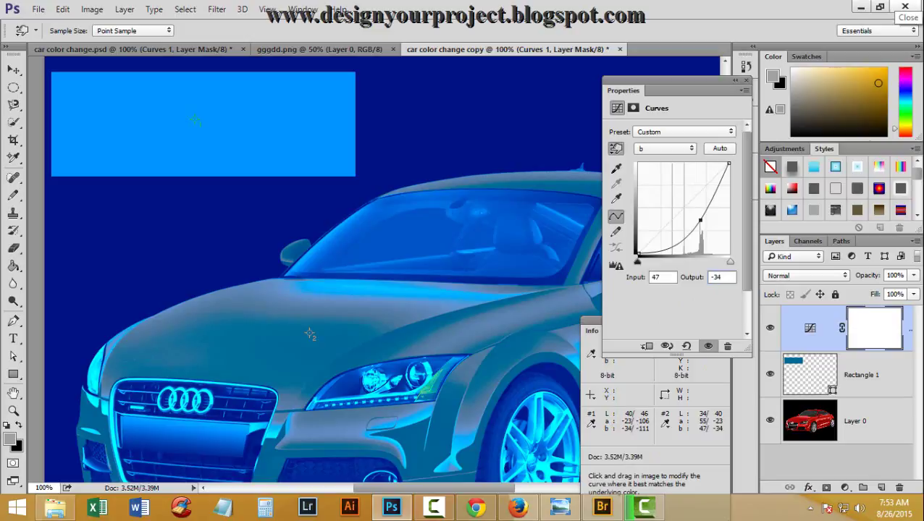
pyautogui.click(413, 360)
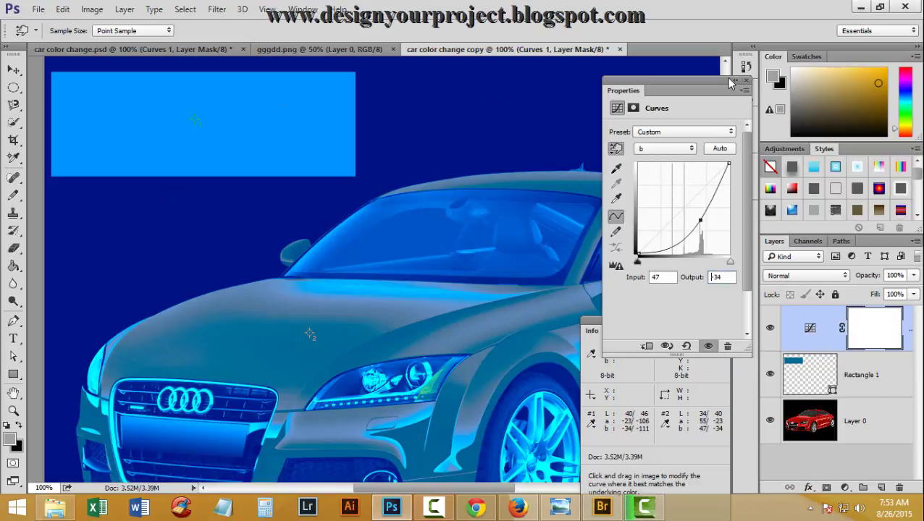
pyautogui.click(733, 81)
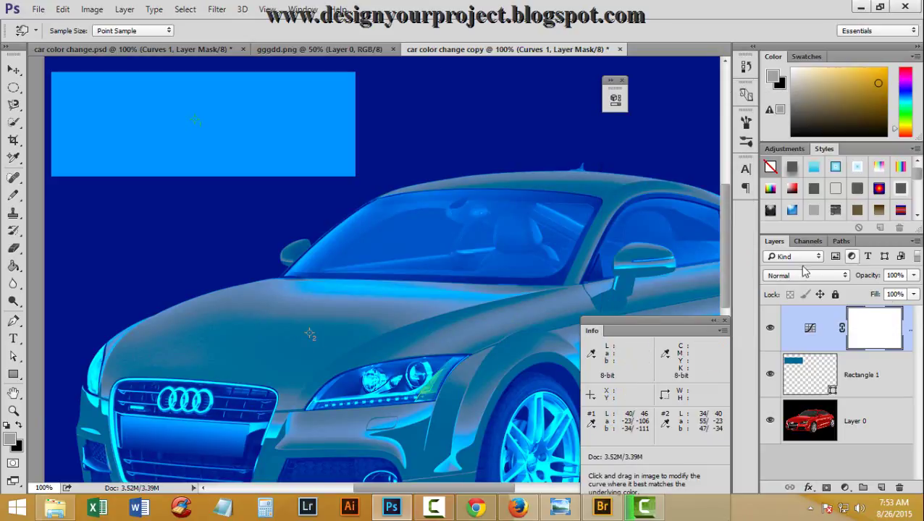
# - In the Curves layer's Blending Options, set Blend If to a and split the Underlying Layer black slider
pyautogui.doubleClick(911, 340)
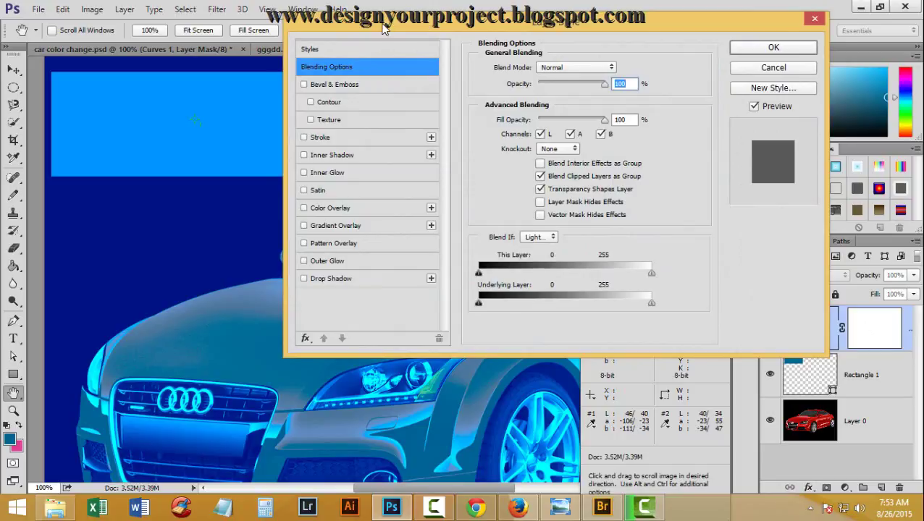
pyautogui.moveTo(426, 28); pyautogui.dragTo(449, 16)
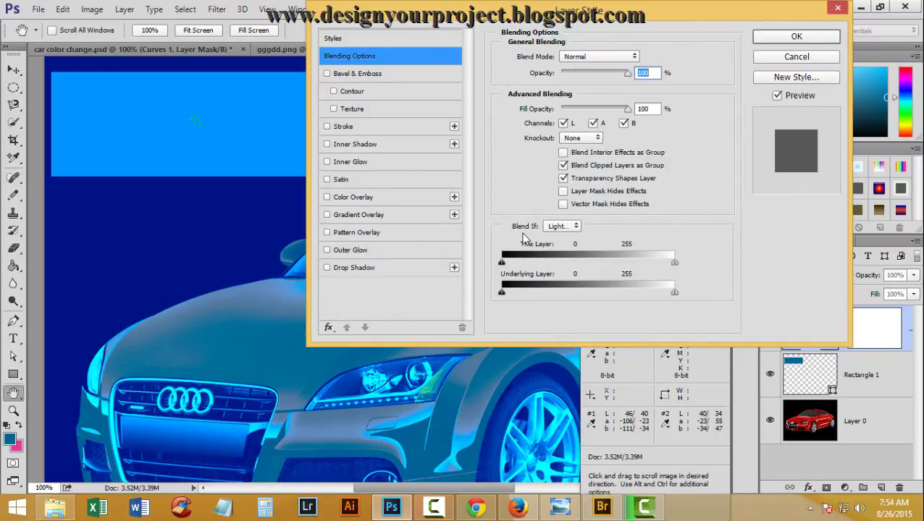
pyautogui.click(559, 228)
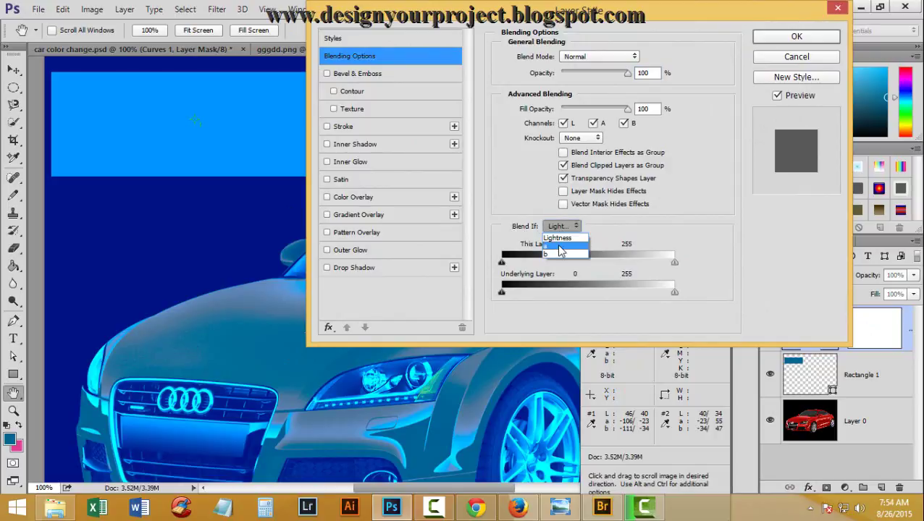
pyautogui.click(557, 246)
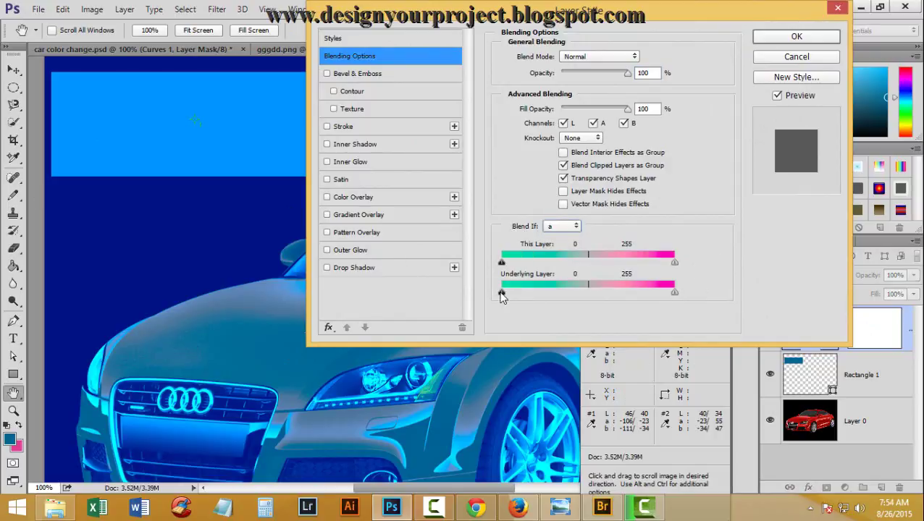
pyautogui.moveTo(501, 292); pyautogui.dragTo(503, 293)
pyautogui.moveTo(573, 299); pyautogui.dragTo(579, 299)
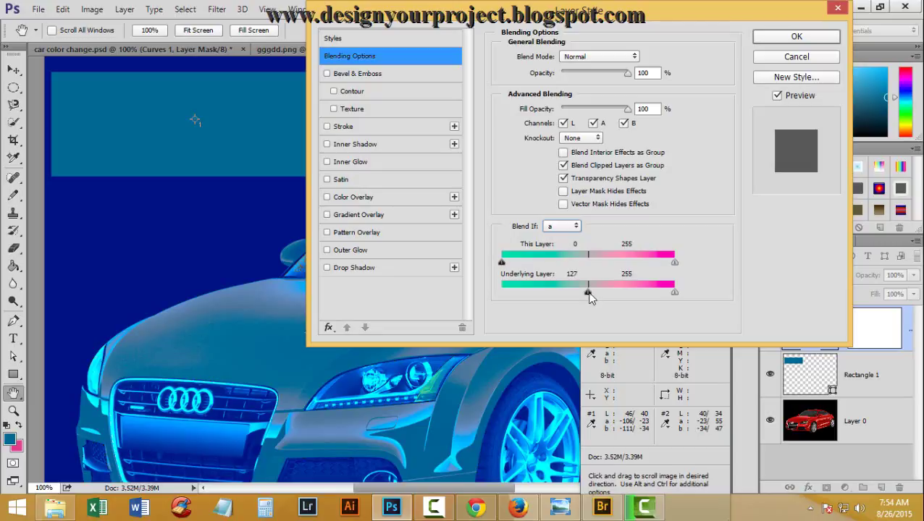
pyautogui.moveTo(588, 296); pyautogui.dragTo(599, 295)
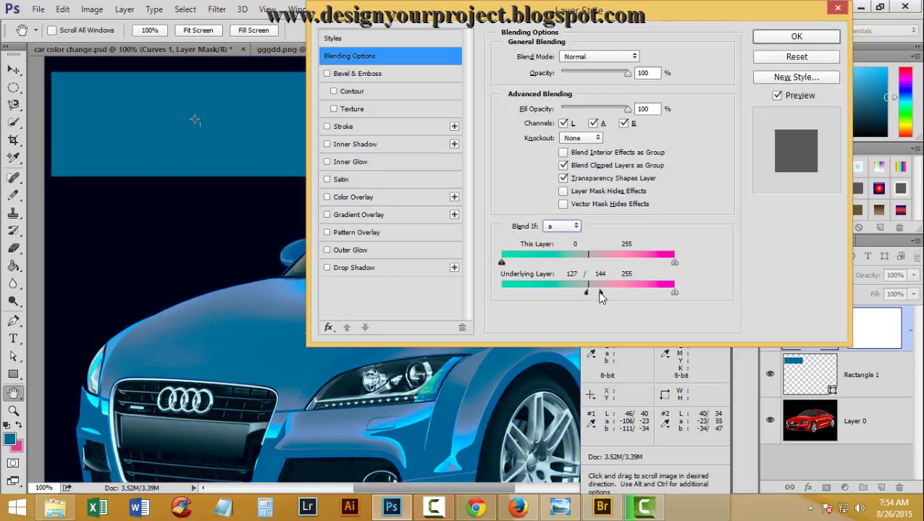
# - Fine-tune the underlying a range to 134/158–255 while viewing the whole car, and apply it
pyautogui.hotkey('ctrl', '-')
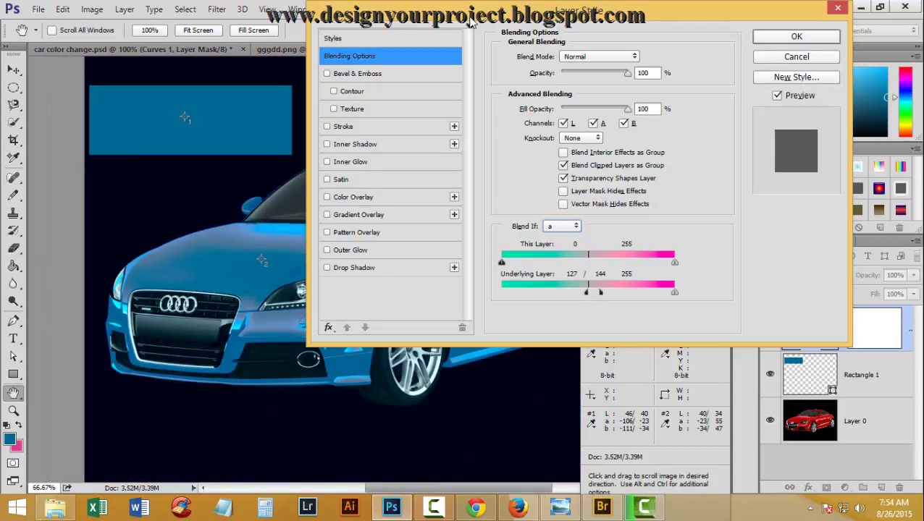
pyautogui.moveTo(469, 20)
pyautogui.mouseDown()
pyautogui.moveTo(690, 47)
pyautogui.moveTo(563, 27)
pyautogui.mouseUp()
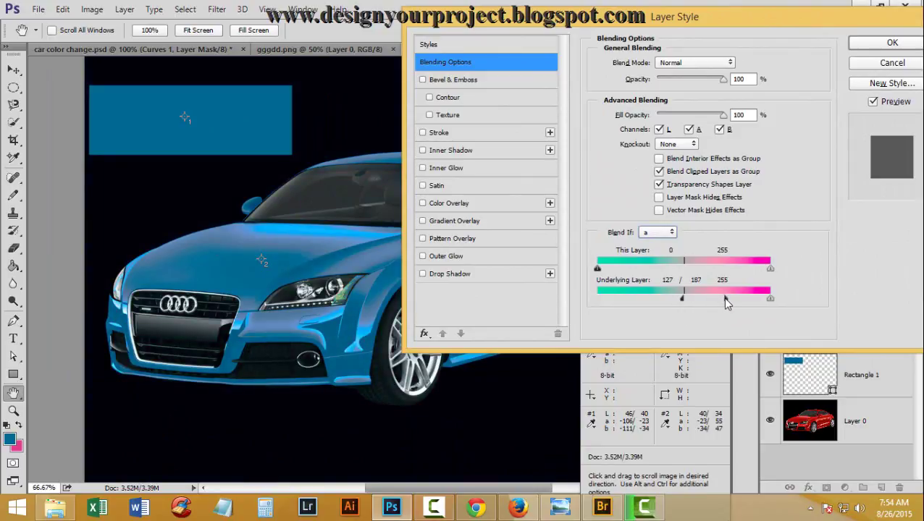
pyautogui.moveTo(724, 298); pyautogui.dragTo(717, 299)
pyautogui.moveTo(693, 298); pyautogui.dragTo(677, 298)
pyautogui.moveTo(687, 299); pyautogui.dragTo(685, 299)
pyautogui.moveTo(504, 12)
pyautogui.mouseDown()
pyautogui.moveTo(740, 48)
pyautogui.moveTo(462, 39)
pyautogui.mouseUp()
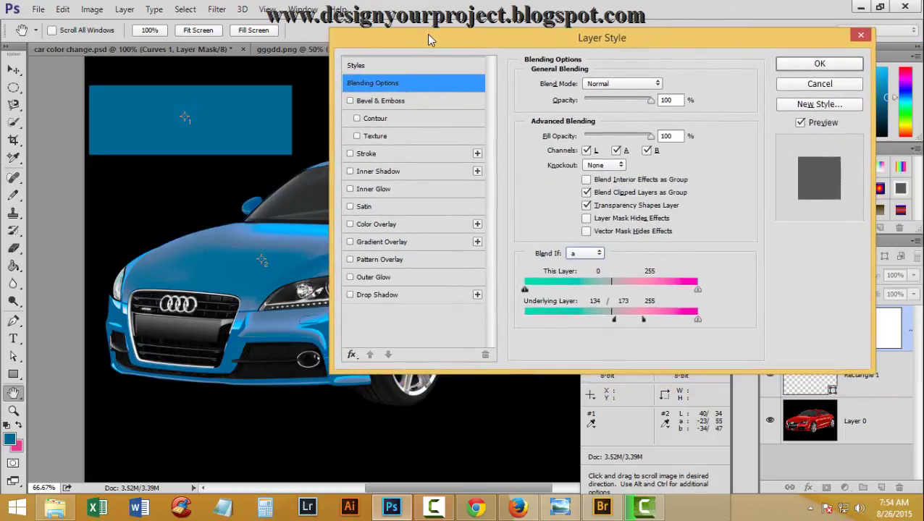
pyautogui.moveTo(642, 320)
pyautogui.mouseDown()
pyautogui.moveTo(670, 320)
pyautogui.moveTo(632, 319)
pyautogui.mouseUp()
pyautogui.moveTo(466, 41)
pyautogui.mouseDown()
pyautogui.moveTo(517, 52)
pyautogui.moveTo(499, 63)
pyautogui.mouseUp()
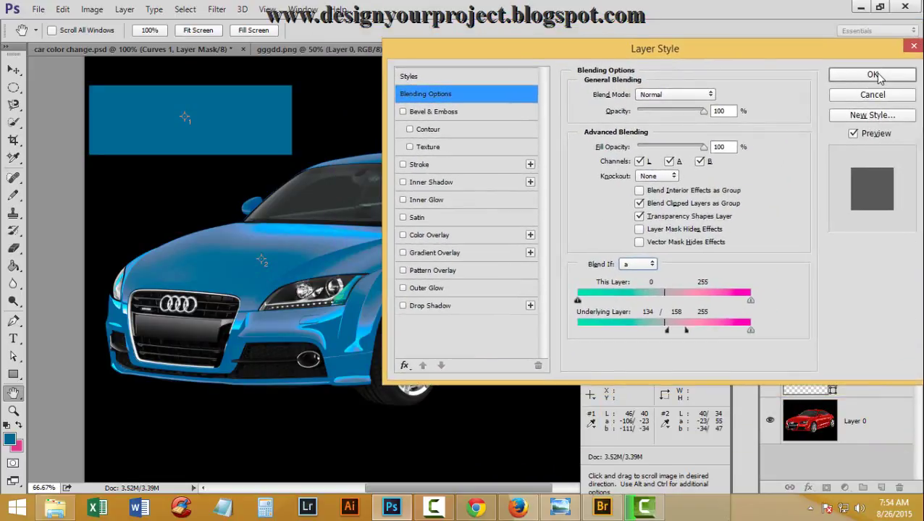
pyautogui.click(874, 75)
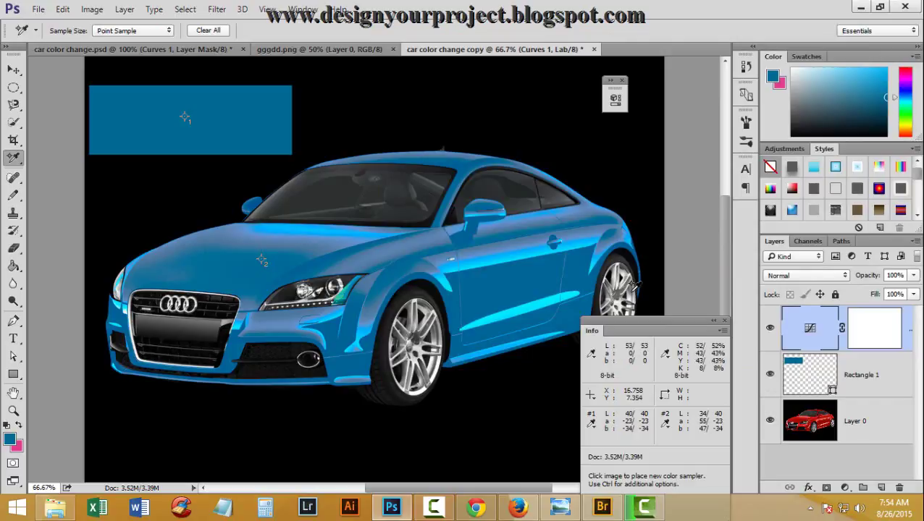
# - Browse the Image adjustment commands, then restore and re-maximize the Photoshop window
pyautogui.click(92, 9)
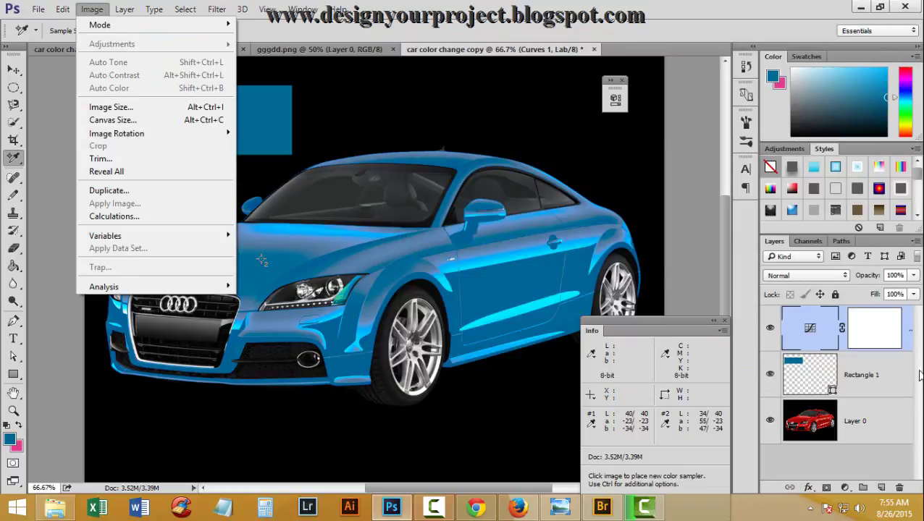
pyautogui.click(814, 421)
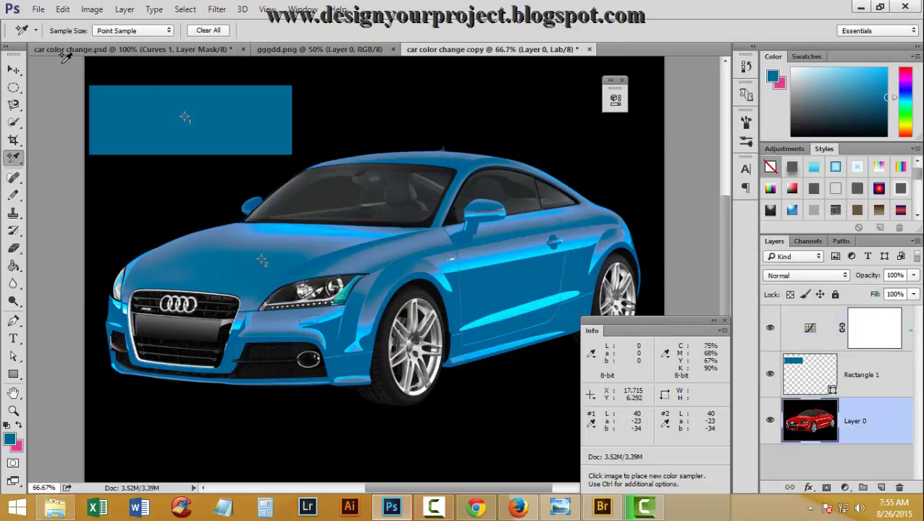
pyautogui.click(92, 9)
pyautogui.moveTo(112, 44)
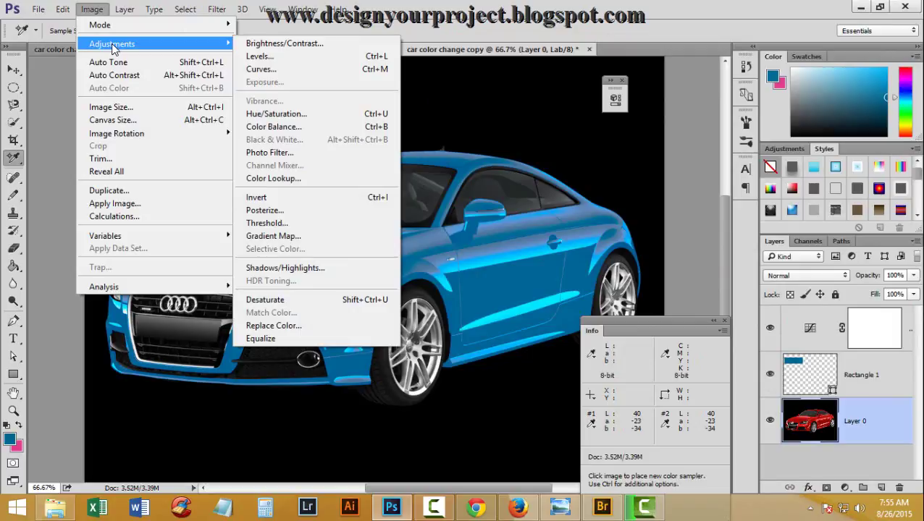
pyautogui.click(503, 11)
pyautogui.doubleClick(503, 11)
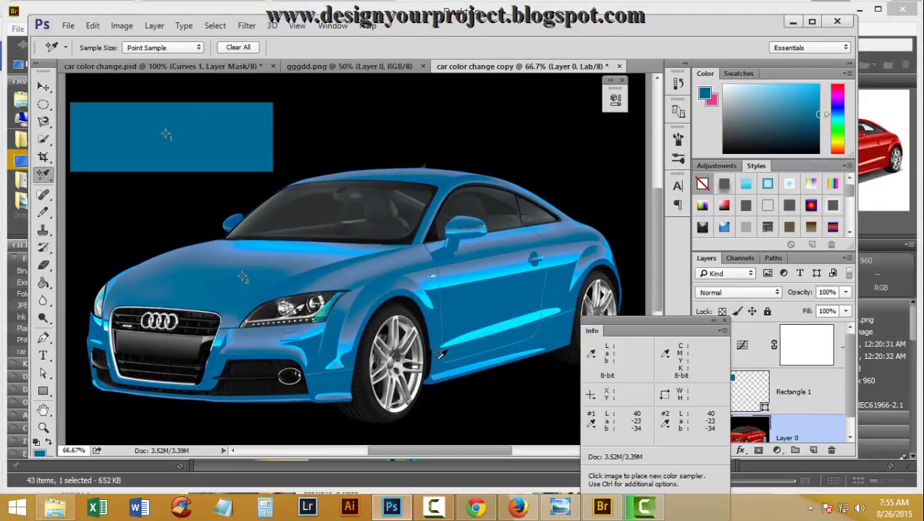
pyautogui.click(812, 21)
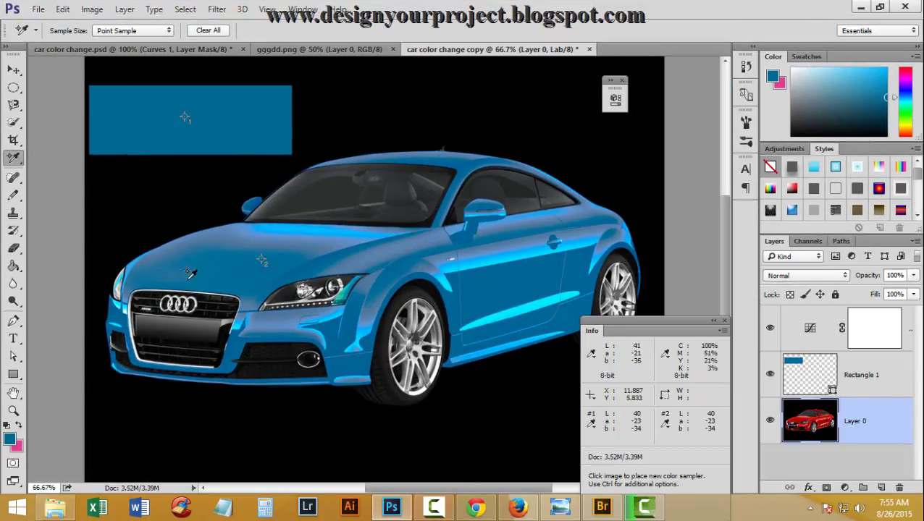
# - Collapse the Info panel to an icon and hide Curves 1 to show the red car
pyautogui.click(713, 322)
pyautogui.click(811, 320)
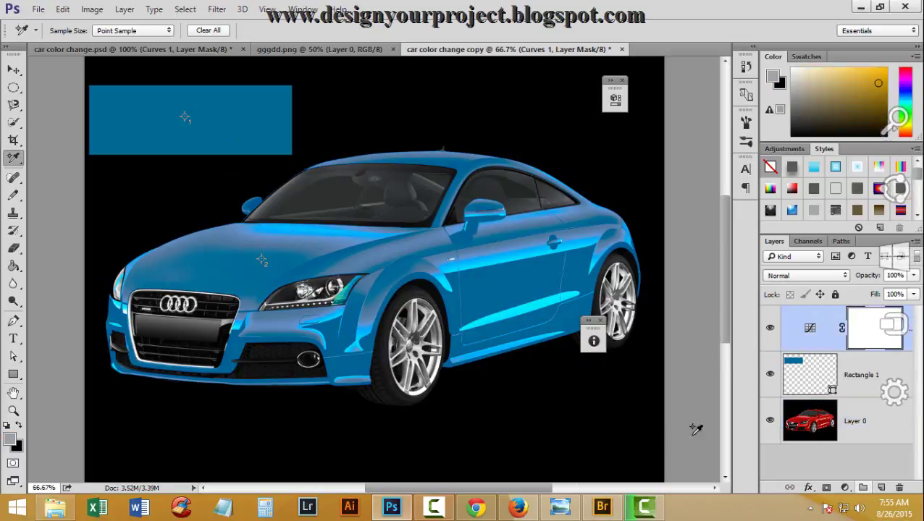
pyautogui.click(770, 328)
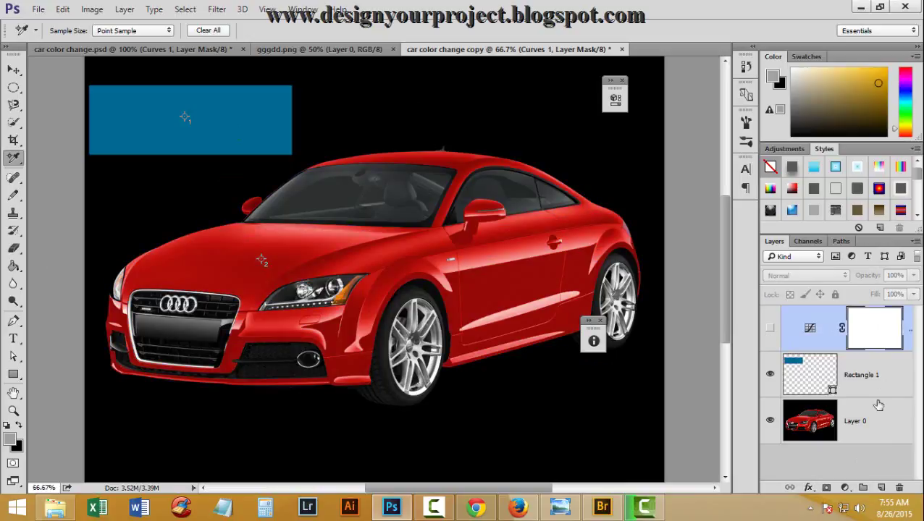
# - Add a Hue/Saturation adjustment layer with Colorize on, moving its Properties panel off the car
pyautogui.click(843, 488)
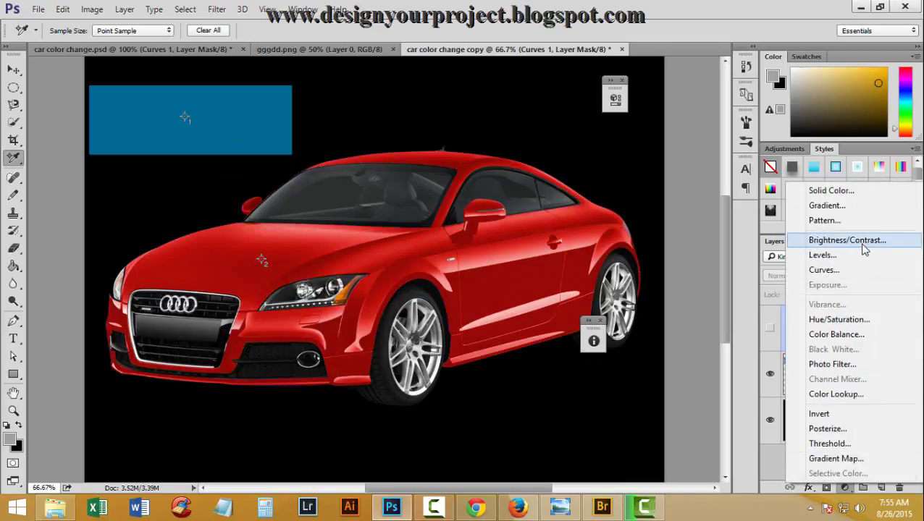
pyautogui.click(859, 320)
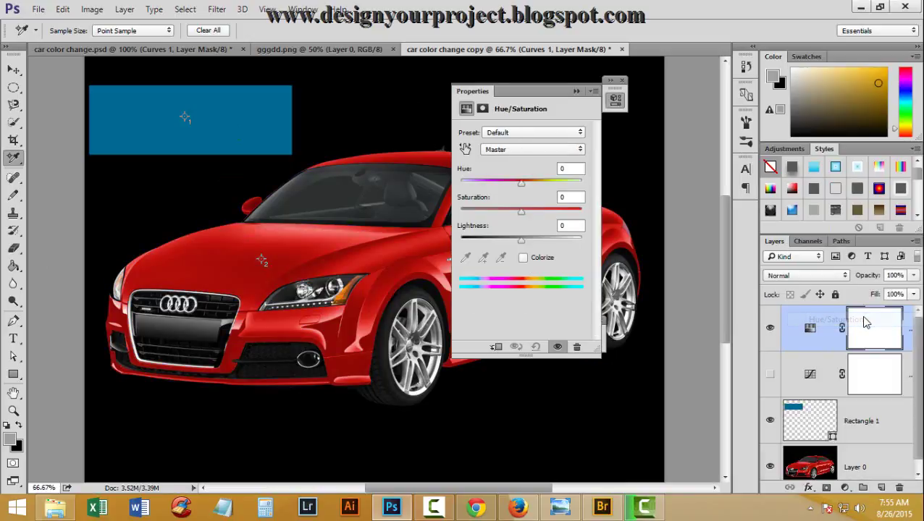
pyautogui.moveTo(517, 87); pyautogui.dragTo(621, 92)
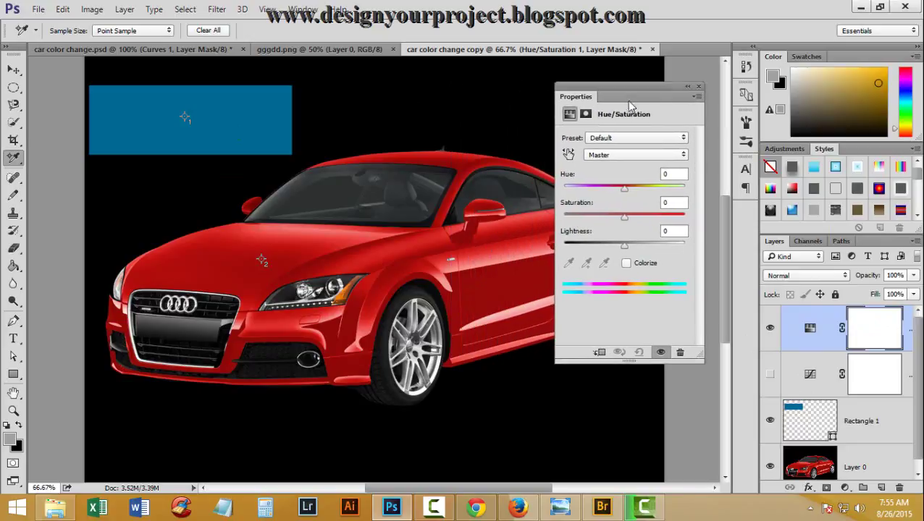
pyautogui.click(626, 263)
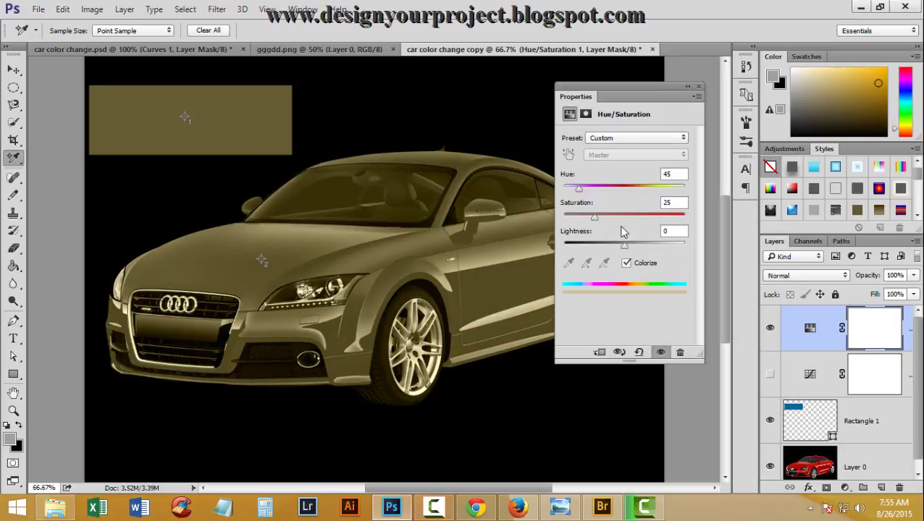
pyautogui.moveTo(610, 93)
pyautogui.mouseDown()
pyautogui.moveTo(464, 103)
pyautogui.moveTo(543, 78)
pyautogui.moveTo(716, 96)
pyautogui.mouseUp()
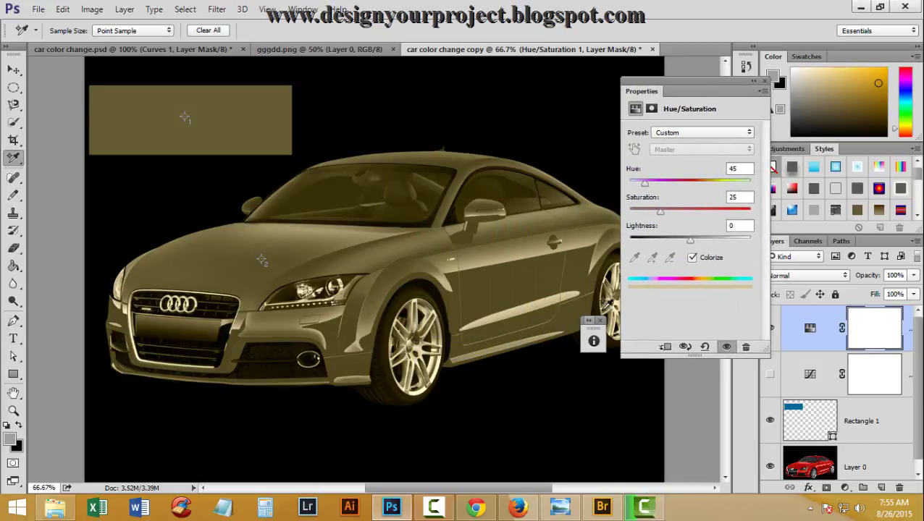
# - Show the Info readouts and retune the colorize tint to Hue 136, Saturation 49, Lightness +13
pyautogui.click(592, 340)
pyautogui.moveTo(629, 337); pyautogui.dragTo(610, 362)
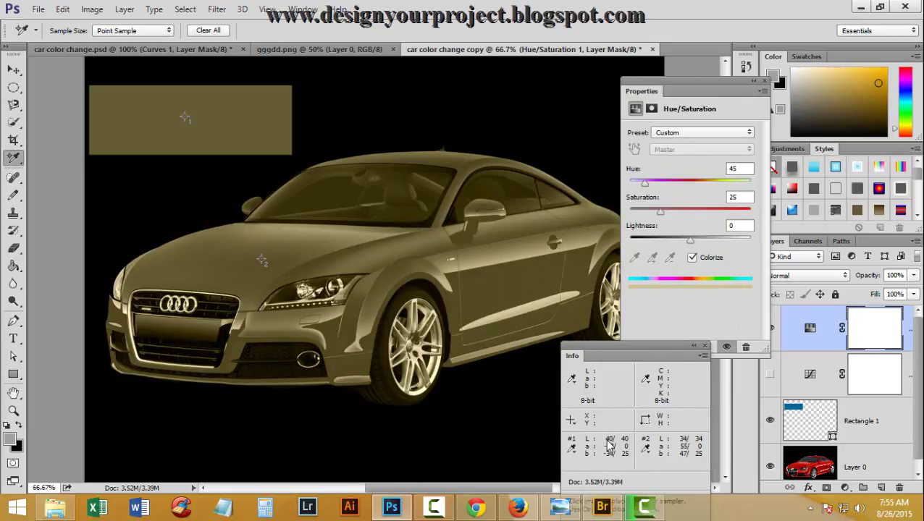
pyautogui.moveTo(689, 242)
pyautogui.mouseDown()
pyautogui.moveTo(699, 241)
pyautogui.moveTo(680, 242)
pyautogui.mouseUp()
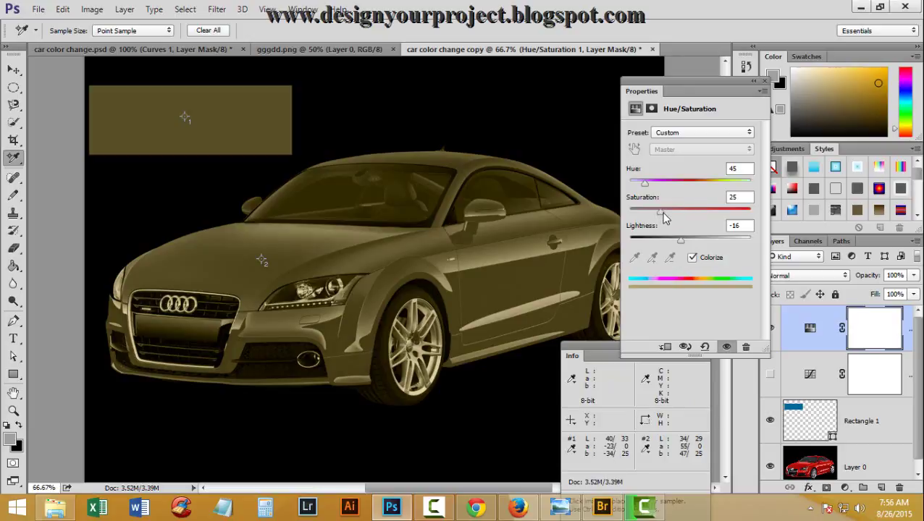
pyautogui.click(687, 212)
pyautogui.moveTo(666, 191); pyautogui.dragTo(674, 191)
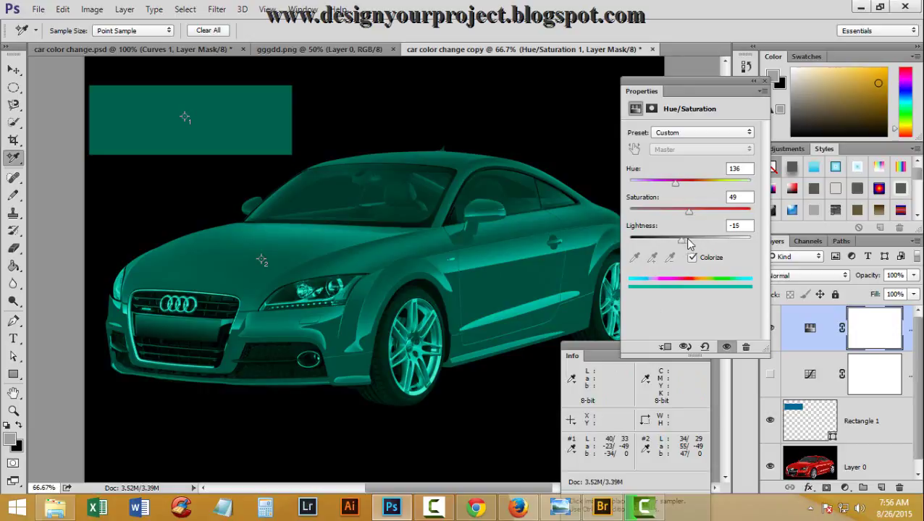
pyautogui.moveTo(687, 244); pyautogui.dragTo(710, 244)
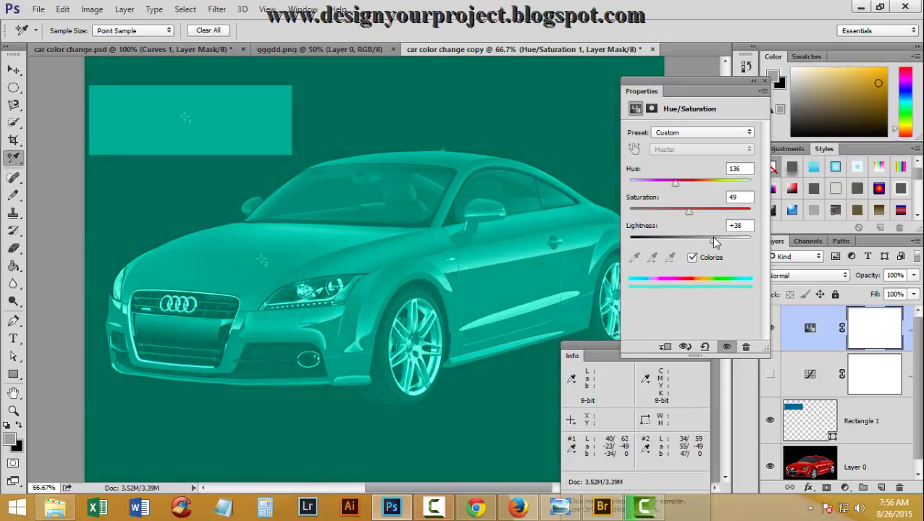
# - Try the colorize sliders, then enter Lightness +40, Saturation 52 and Hue 52
pyautogui.moveTo(715, 242); pyautogui.dragTo(718, 241)
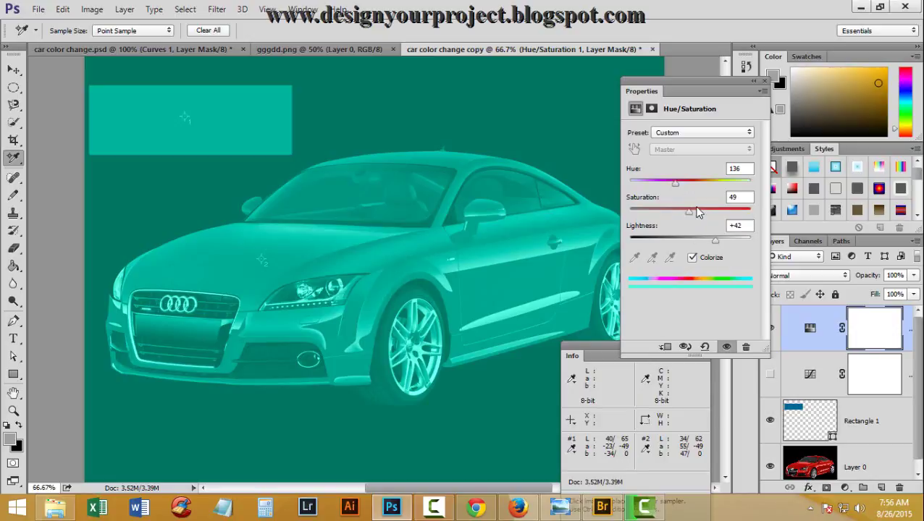
pyautogui.moveTo(688, 215)
pyautogui.mouseDown()
pyautogui.moveTo(674, 217)
pyautogui.moveTo(693, 219)
pyautogui.mouseUp()
pyautogui.moveTo(677, 184); pyautogui.dragTo(662, 188)
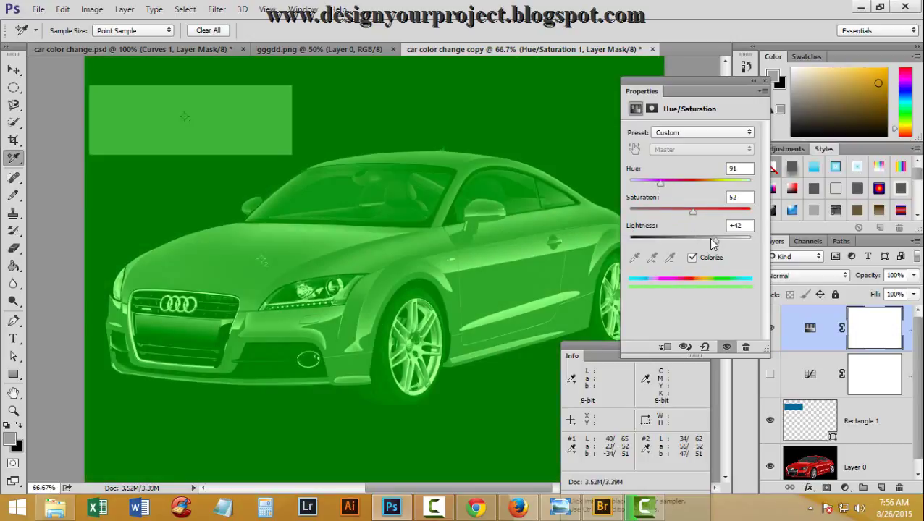
pyautogui.moveTo(710, 239)
pyautogui.mouseDown()
pyautogui.moveTo(678, 239)
pyautogui.moveTo(713, 244)
pyautogui.moveTo(703, 239)
pyautogui.moveTo(732, 227)
pyautogui.mouseUp()
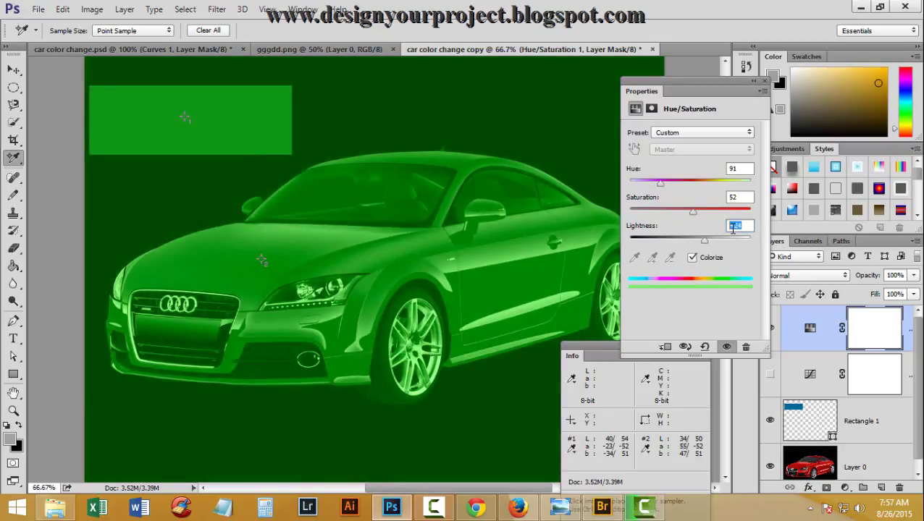
pyautogui.write('40')
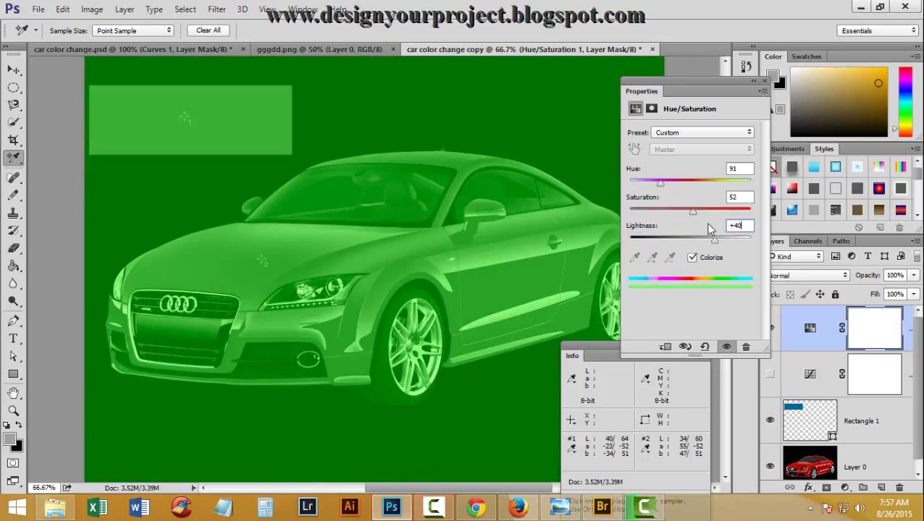
pyautogui.moveTo(746, 197); pyautogui.dragTo(665, 193)
pyautogui.write('-')
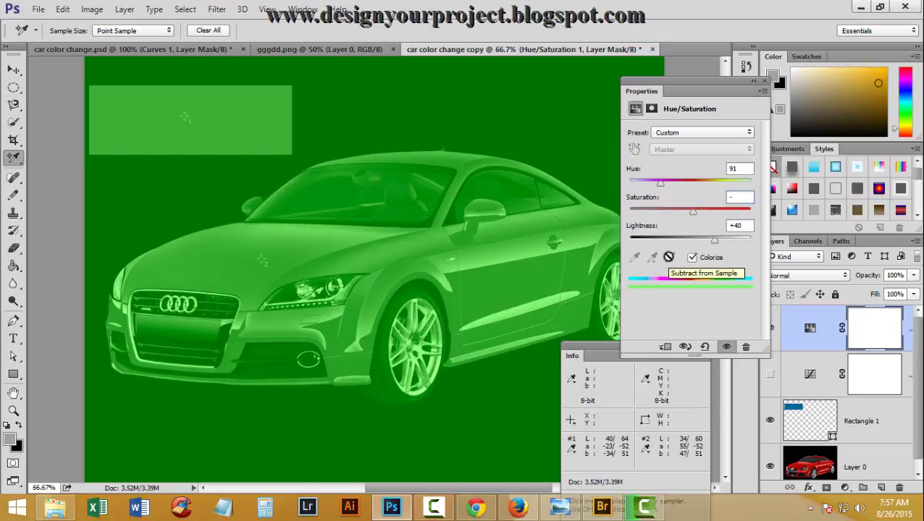
pyautogui.write('52')
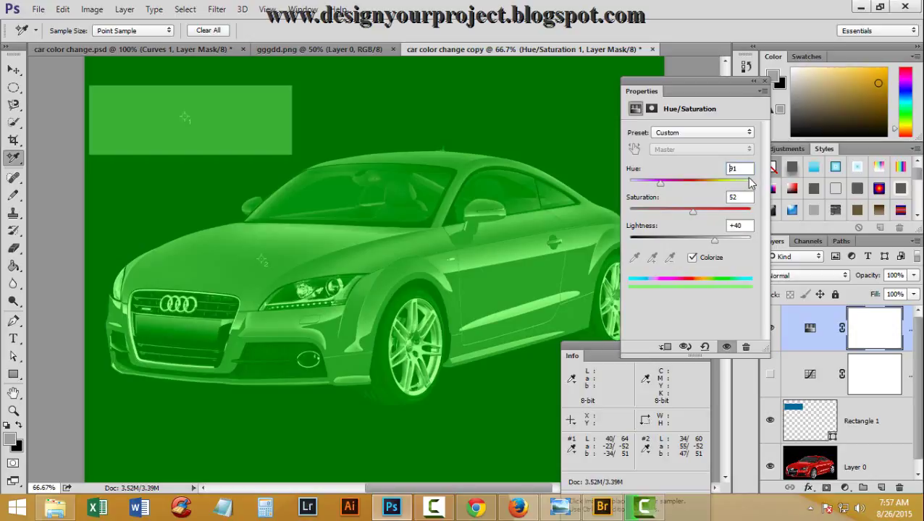
pyautogui.press('Return')
pyautogui.write('52')
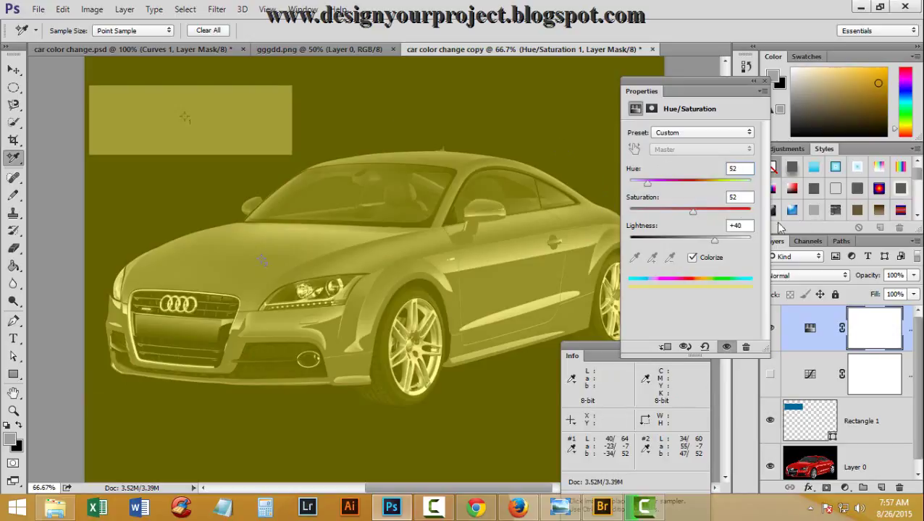
# - Shift the colorize hue toward cyan-blue, ending at Hue 133, Saturation 39, Lightness -1
pyautogui.moveTo(647, 183); pyautogui.dragTo(671, 184)
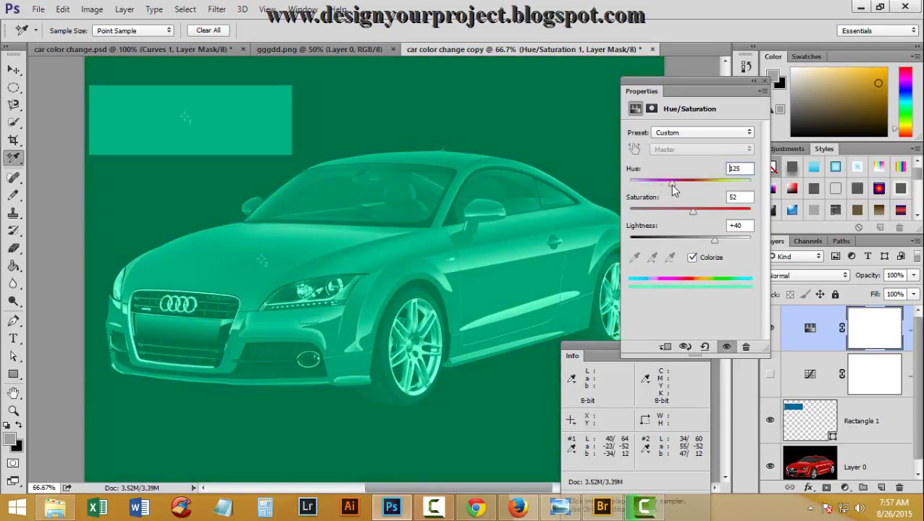
pyautogui.moveTo(671, 184)
pyautogui.mouseDown()
pyautogui.moveTo(685, 186)
pyautogui.moveTo(674, 186)
pyautogui.moveTo(678, 217)
pyautogui.moveTo(703, 242)
pyautogui.moveTo(687, 240)
pyautogui.mouseUp()
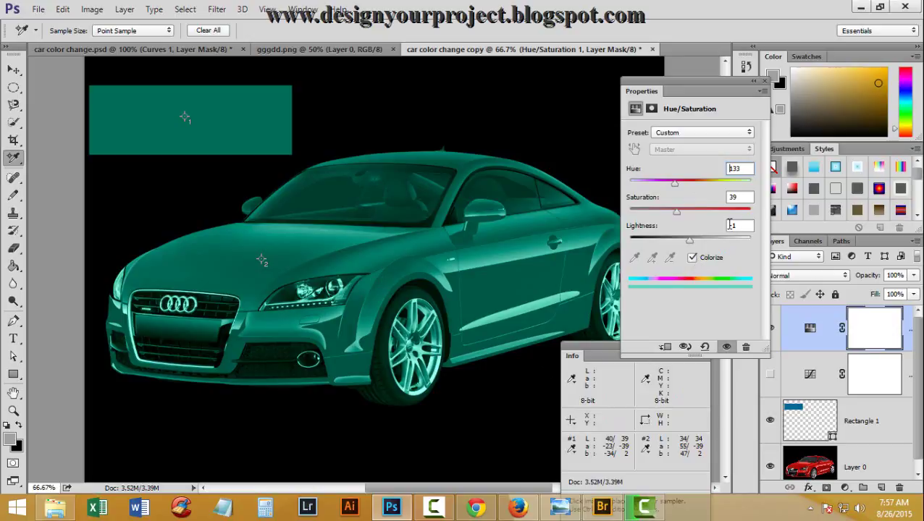
# - Limit the Hue/Saturation layer with Blend If on the a channel, underlying split 121/152
pyautogui.click(753, 82)
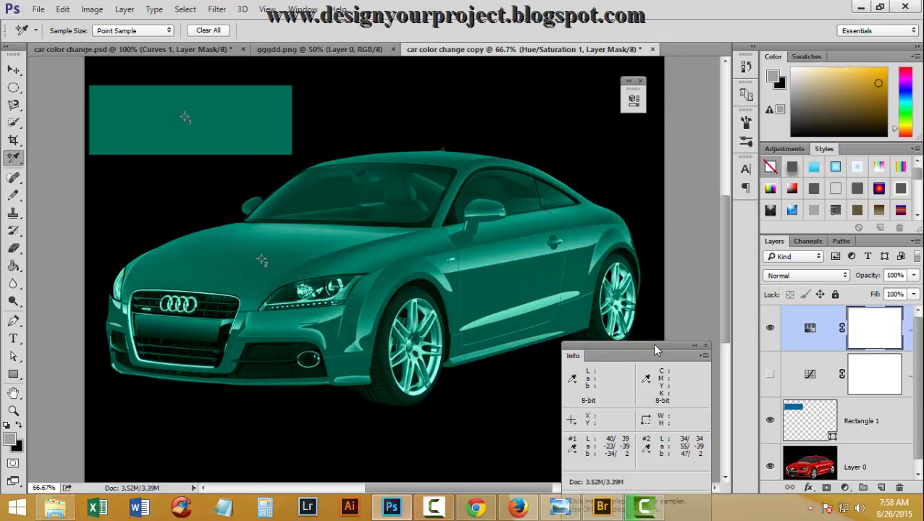
pyautogui.moveTo(654, 351); pyautogui.dragTo(650, 373)
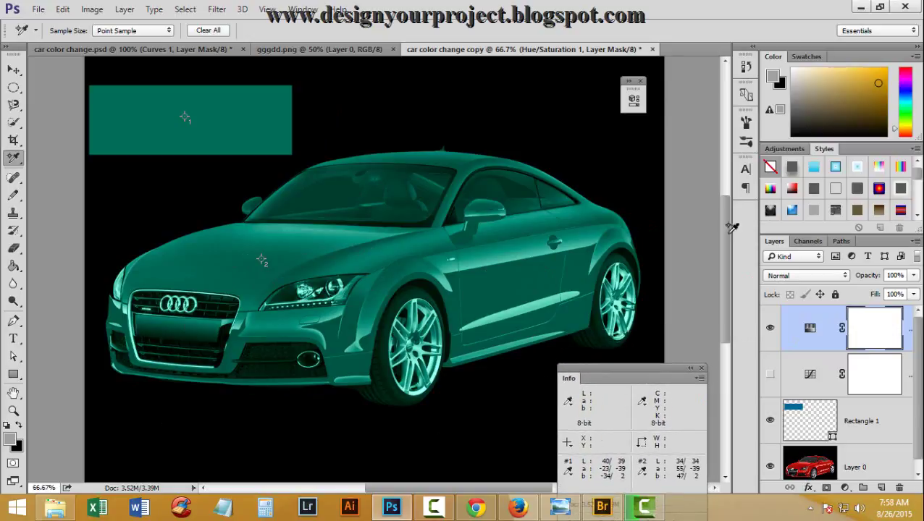
pyautogui.doubleClick(911, 331)
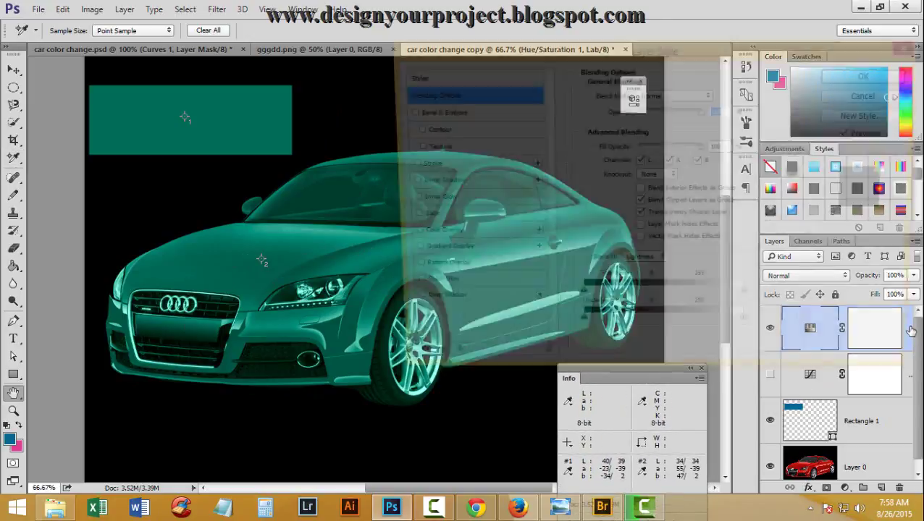
pyautogui.moveTo(542, 54); pyautogui.dragTo(604, 48)
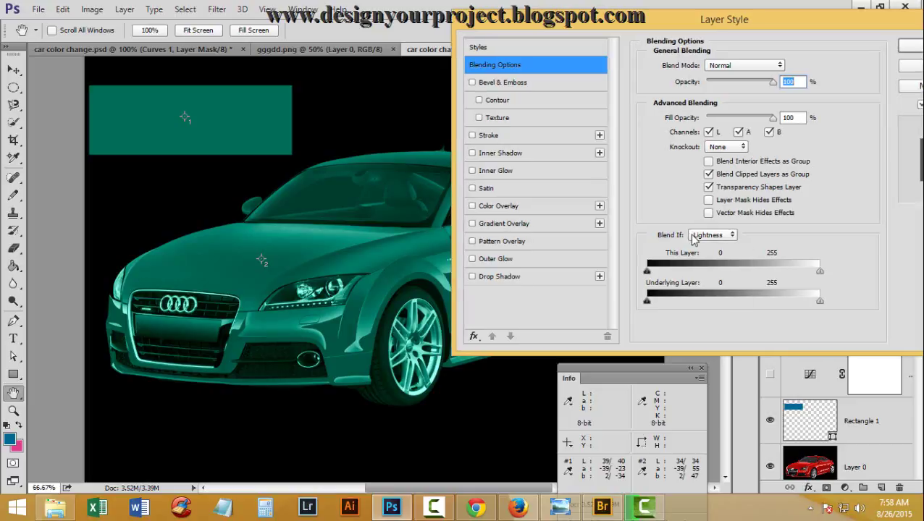
pyautogui.click(712, 235)
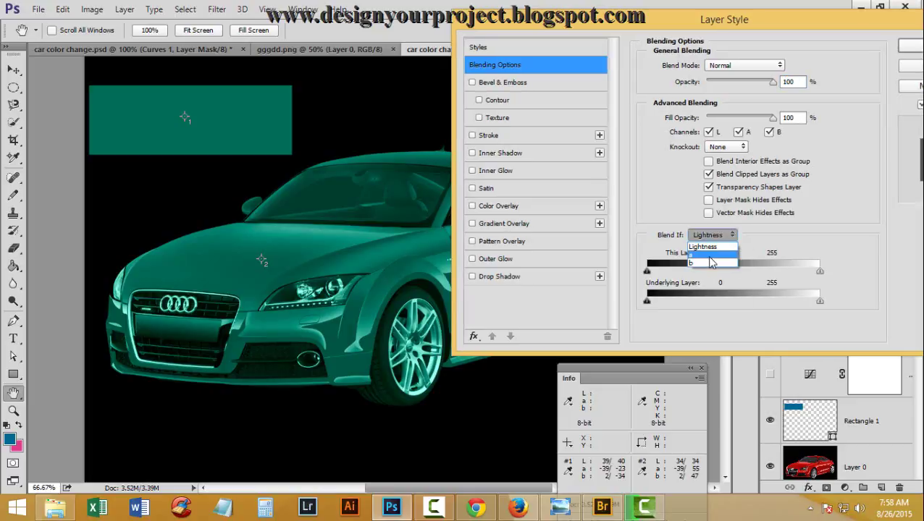
pyautogui.click(710, 255)
pyautogui.moveTo(648, 302); pyautogui.dragTo(751, 304)
pyautogui.press('alt')
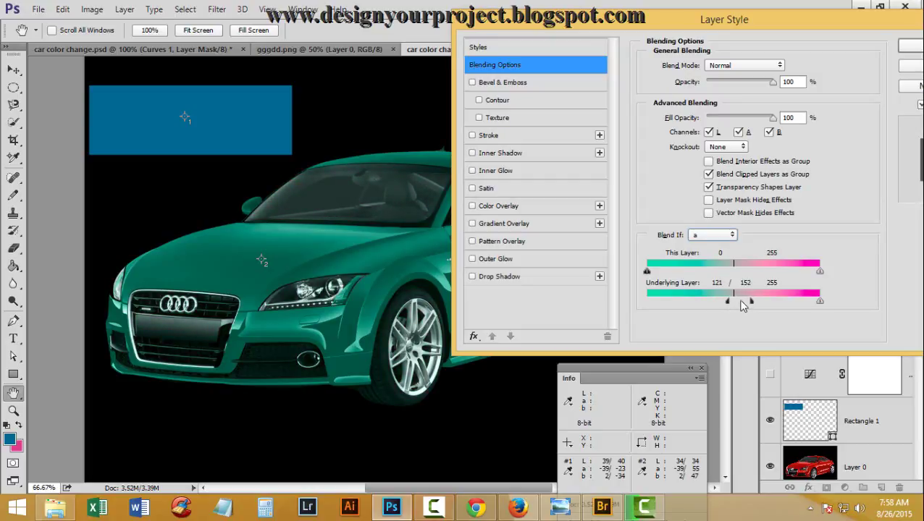
pyautogui.click(910, 46)
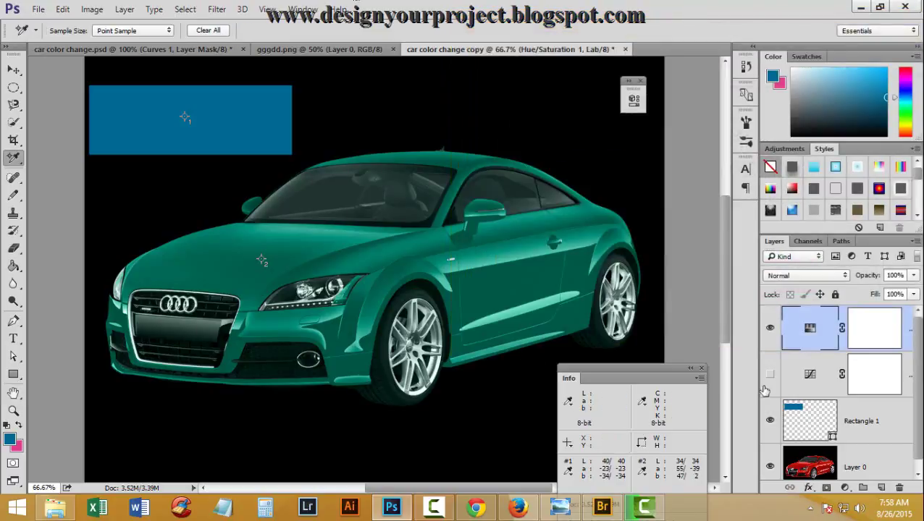
# - Toggle the Hue/Saturation and Curves 1 layers to compare the teal and blue versions
pyautogui.click(769, 330)
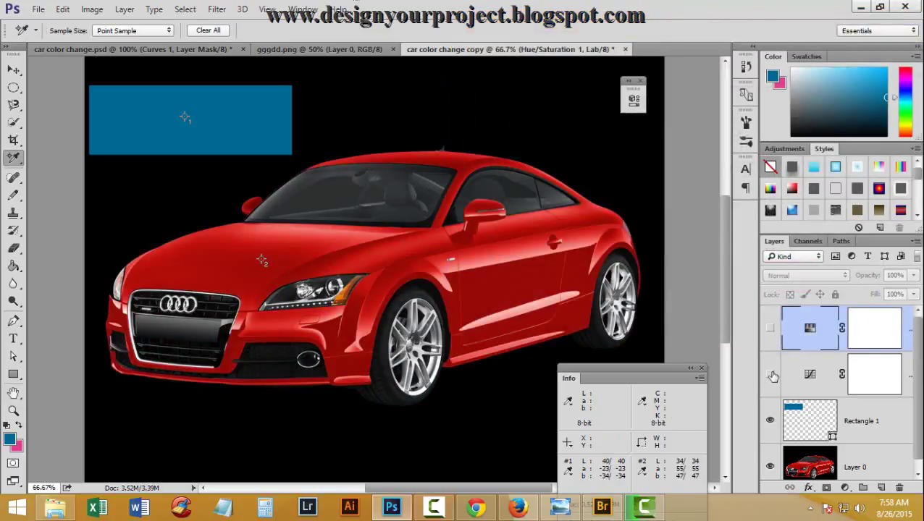
pyautogui.click(770, 375)
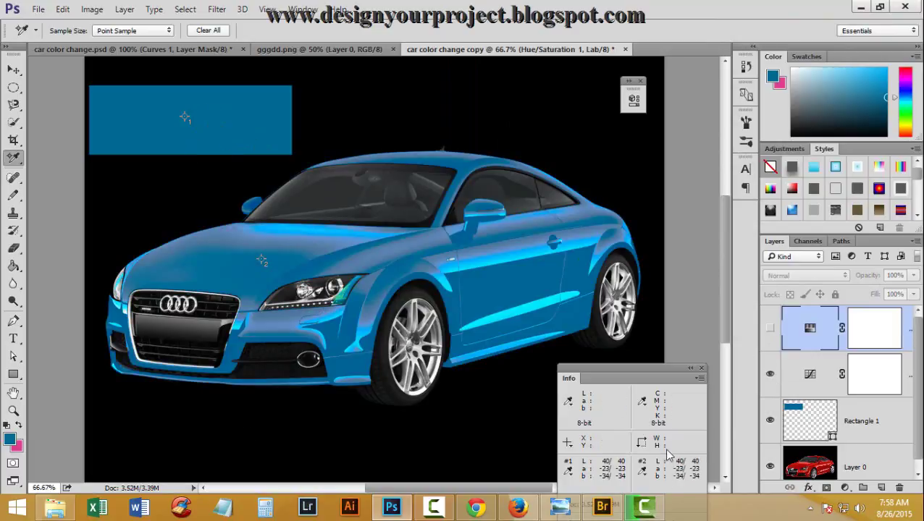
pyautogui.click(769, 375)
pyautogui.click(771, 330)
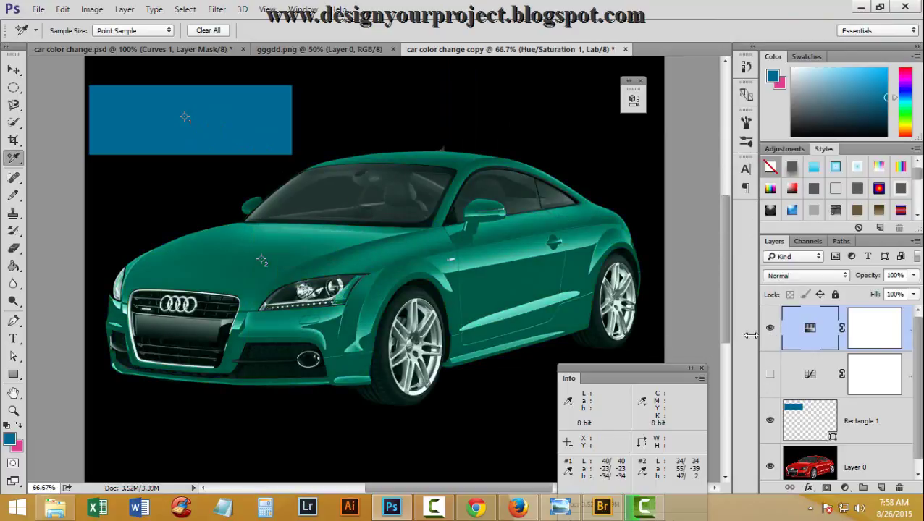
# - Reopen the Hue/Saturation properties, dock the panel and set Lightness to +40
pyautogui.doubleClick(798, 322)
pyautogui.moveTo(537, 90); pyautogui.dragTo(685, 65)
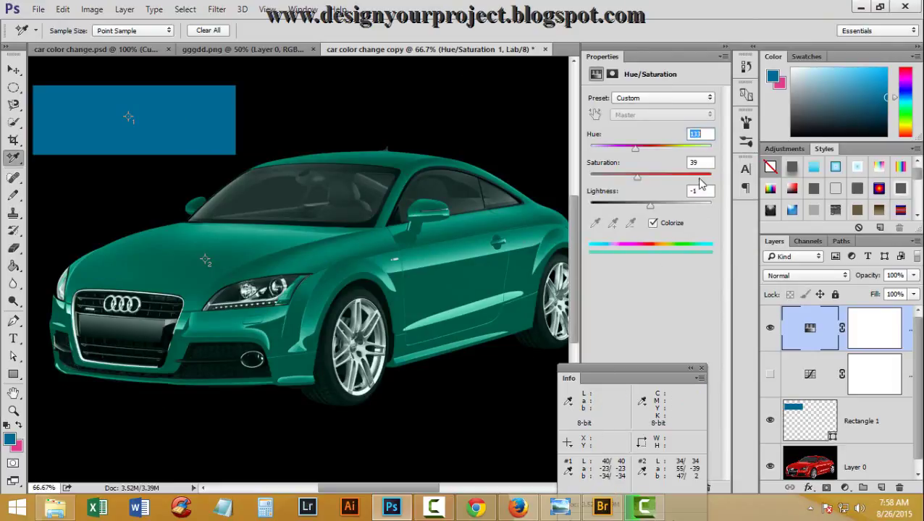
pyautogui.moveTo(650, 210)
pyautogui.mouseDown()
pyautogui.moveTo(684, 210)
pyautogui.moveTo(678, 205)
pyautogui.mouseUp()
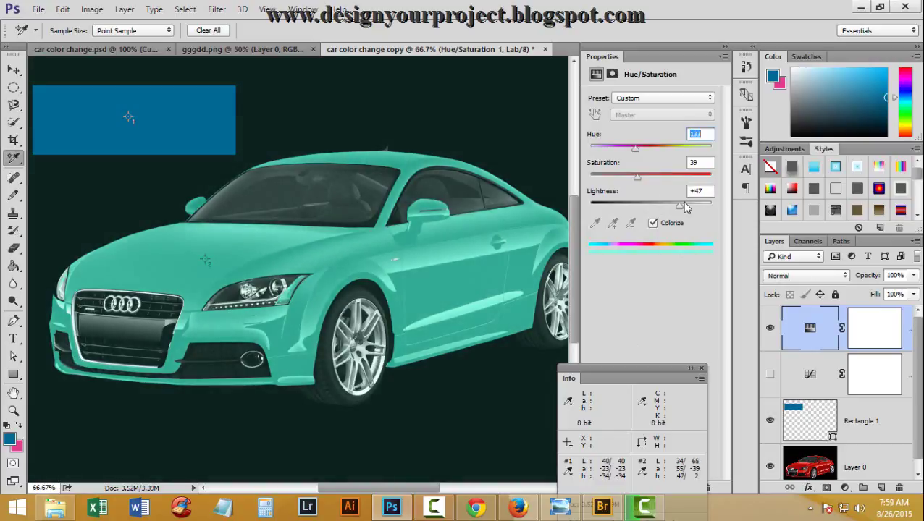
pyautogui.doubleClick(697, 191)
pyautogui.write('4')
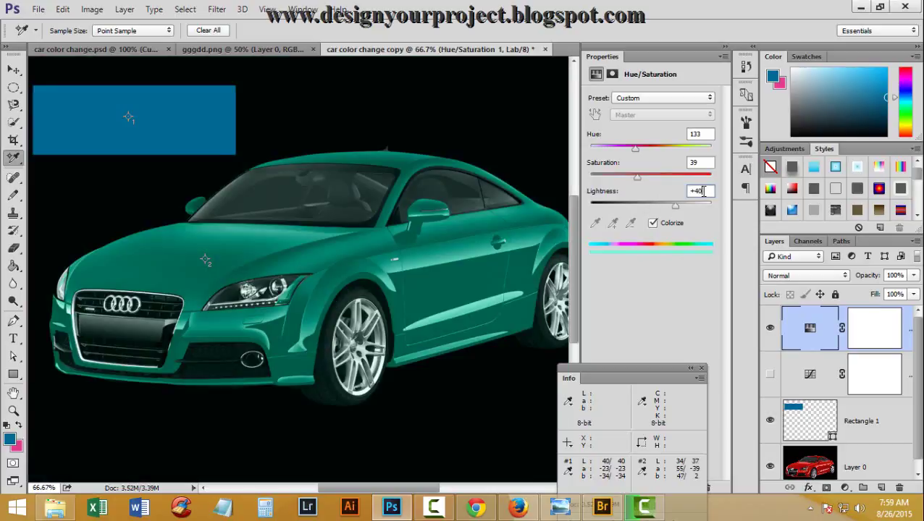
pyautogui.write('0')
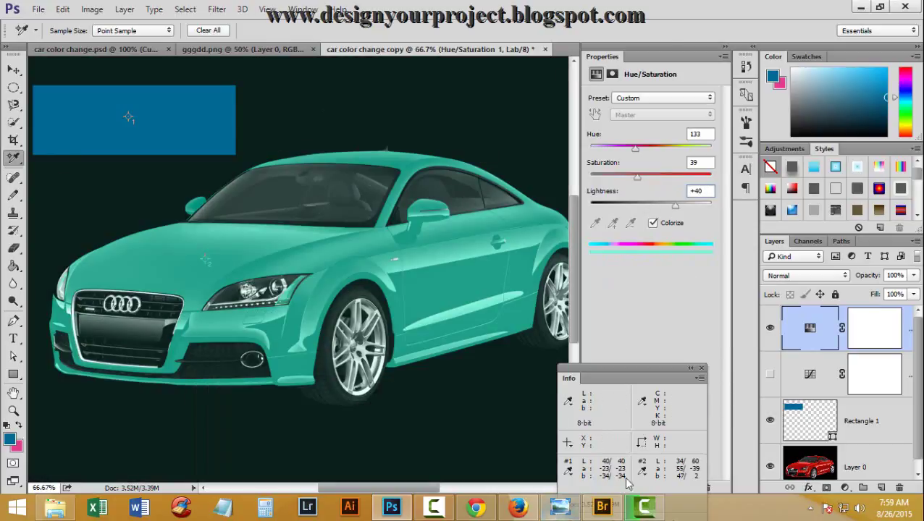
# - Set the colorize Saturation to 34 and adjust the Hue toward 156
pyautogui.doubleClick(704, 162)
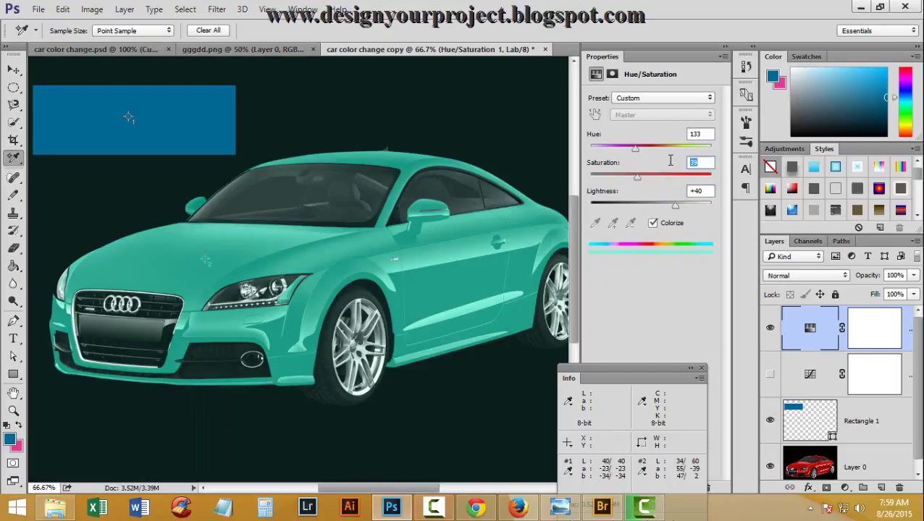
pyautogui.write('23')
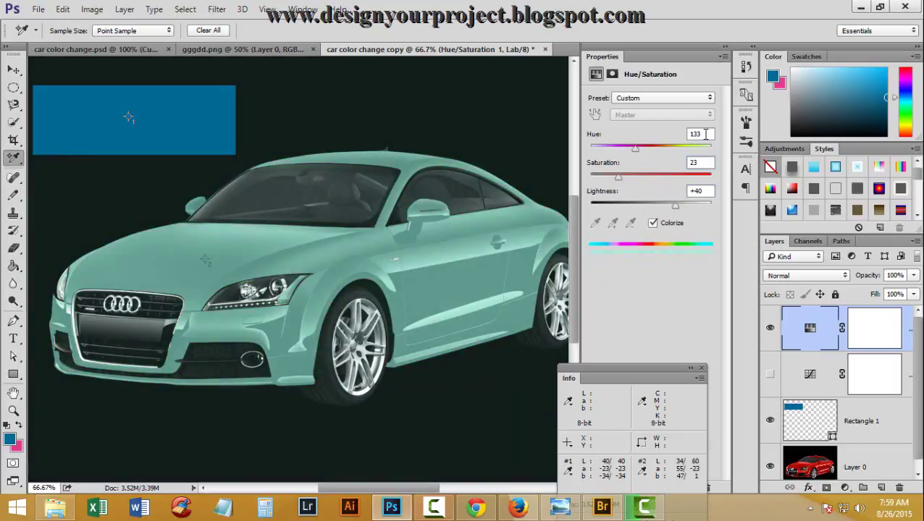
pyautogui.doubleClick(704, 134)
pyautogui.press('Tab')
pyautogui.write('3')
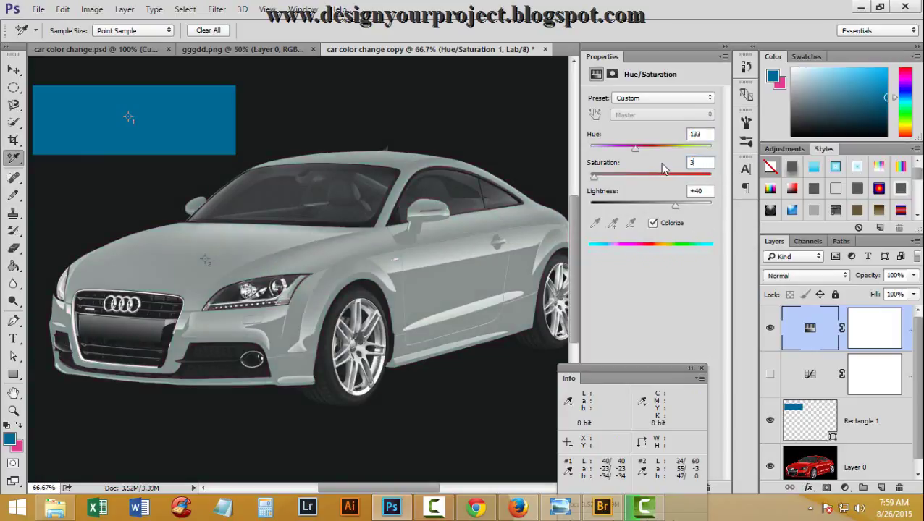
pyautogui.write('4')
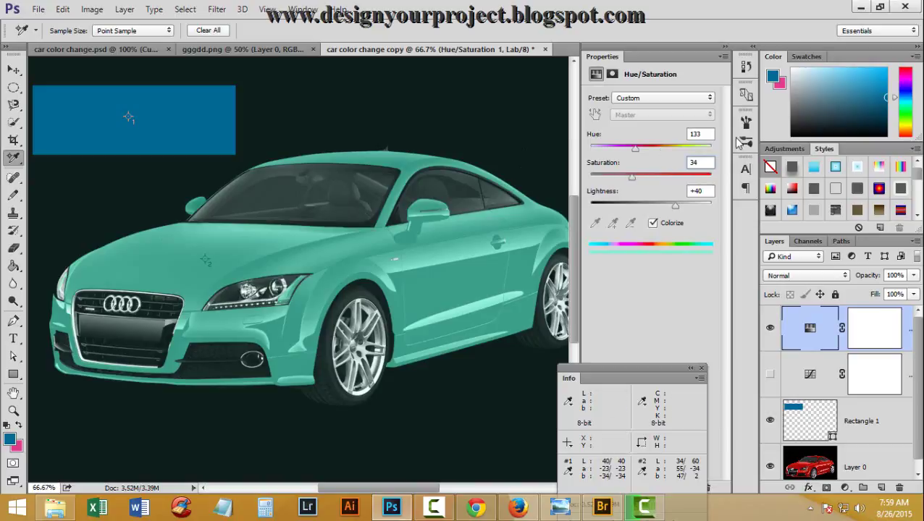
pyautogui.hotkey('shift', 'Tab')
pyautogui.write('40')
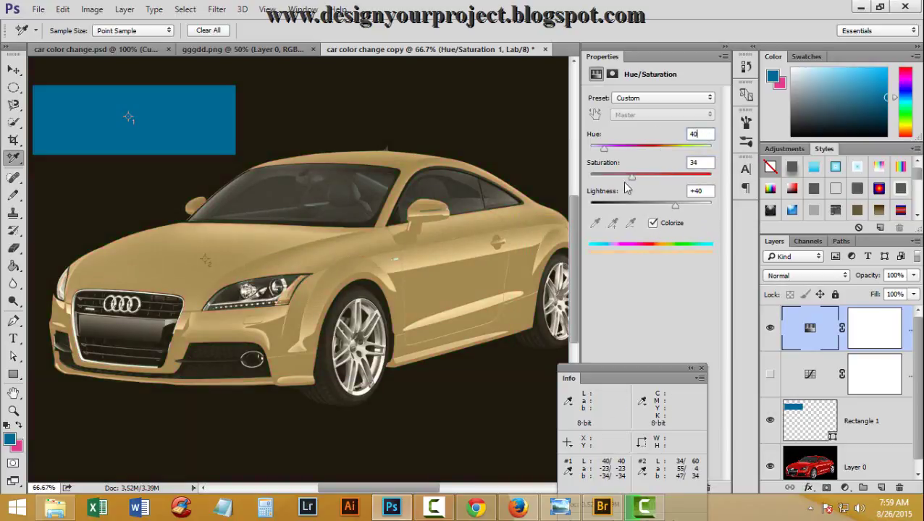
pyautogui.moveTo(603, 149); pyautogui.dragTo(642, 152)
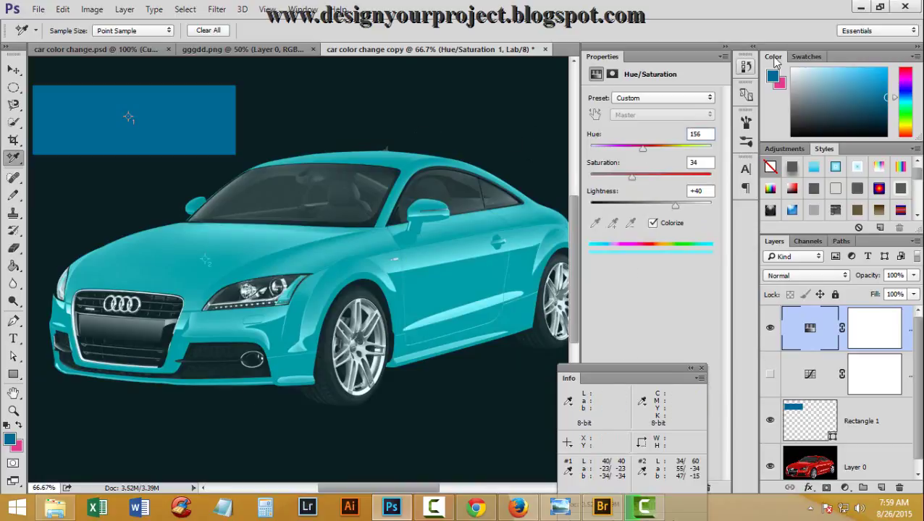
# - Collapse Properties and Info, and turn Curves 1 back on beneath Hue/Saturation
pyautogui.click(724, 49)
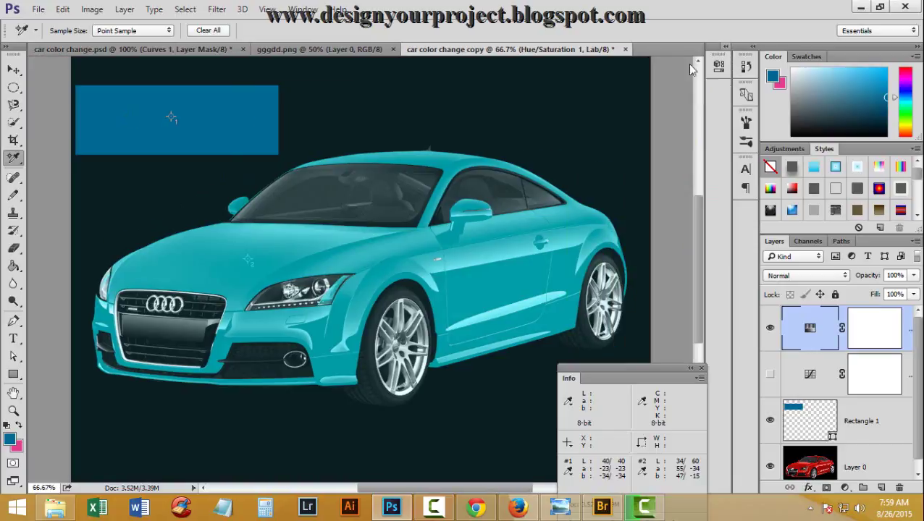
pyautogui.click(691, 369)
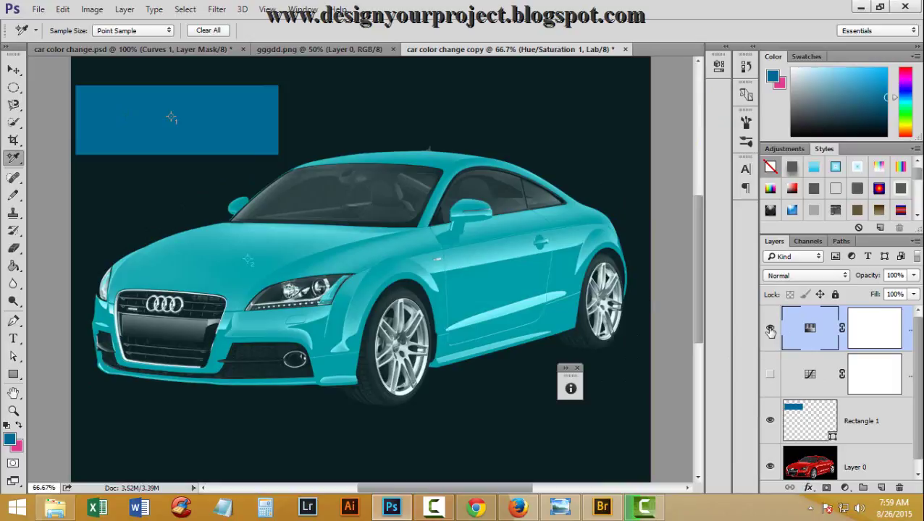
pyautogui.click(769, 328)
pyautogui.click(771, 375)
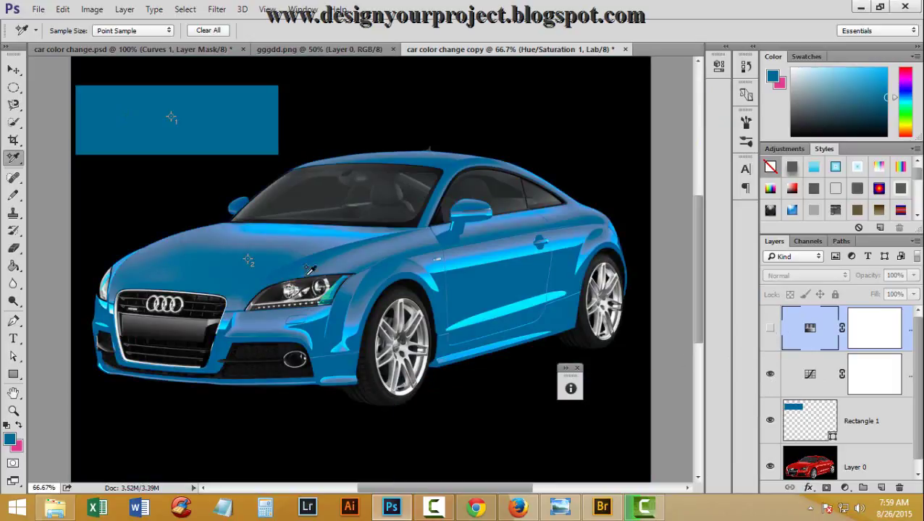
pyautogui.click(770, 329)
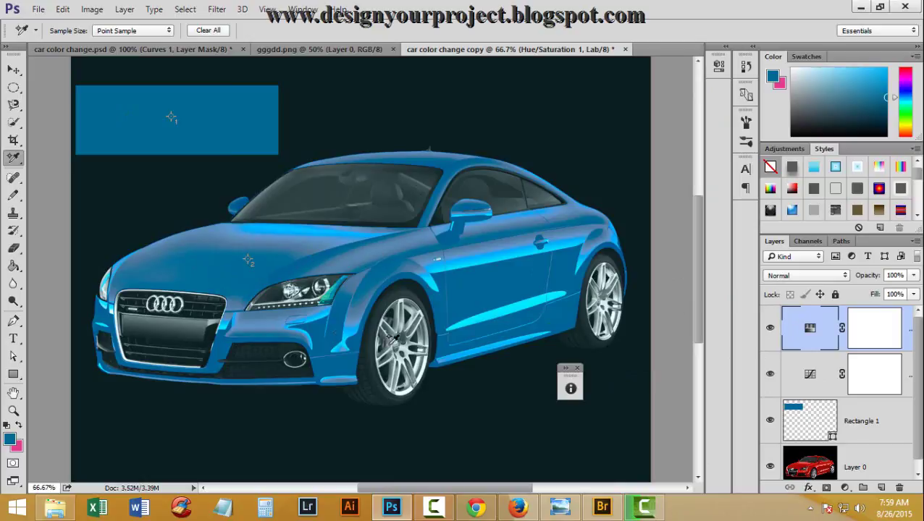
# - Set the Hue/Saturation Blend If underlying a-channel split to 127/153 and apply it
pyautogui.click(771, 330)
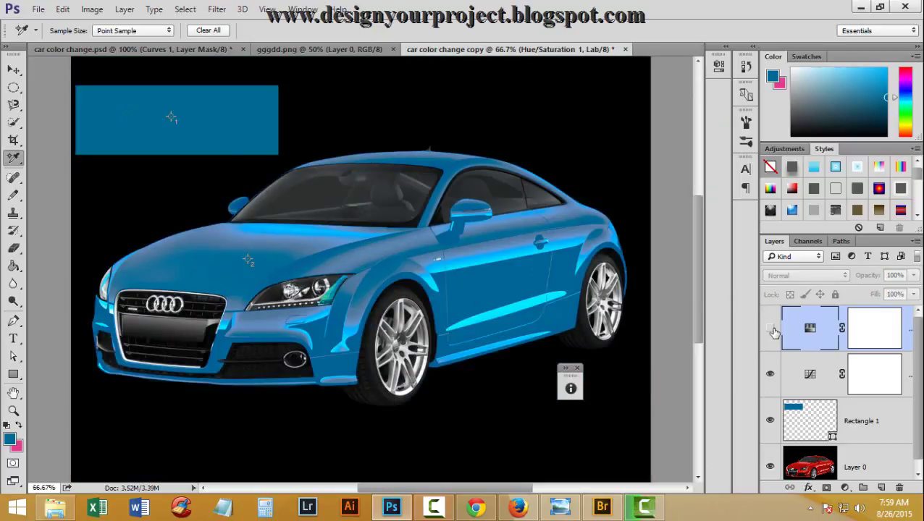
pyautogui.click(770, 329)
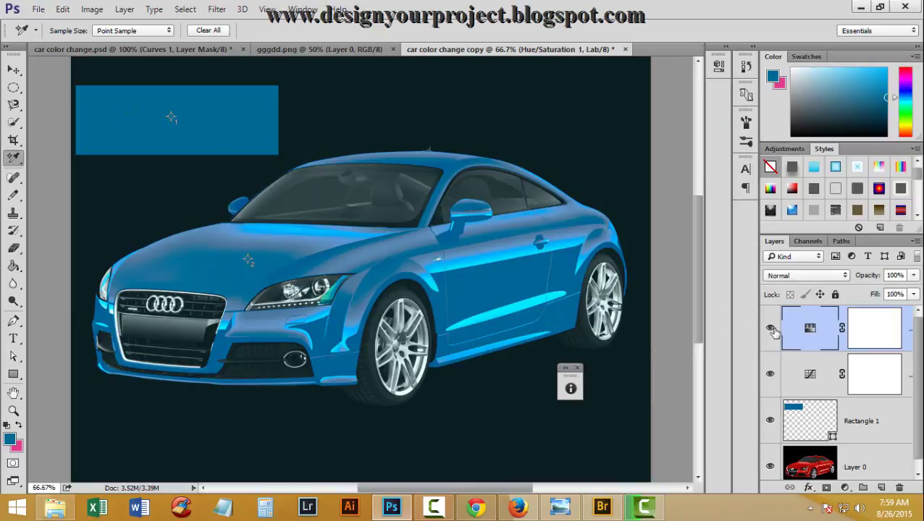
pyautogui.doubleClick(908, 335)
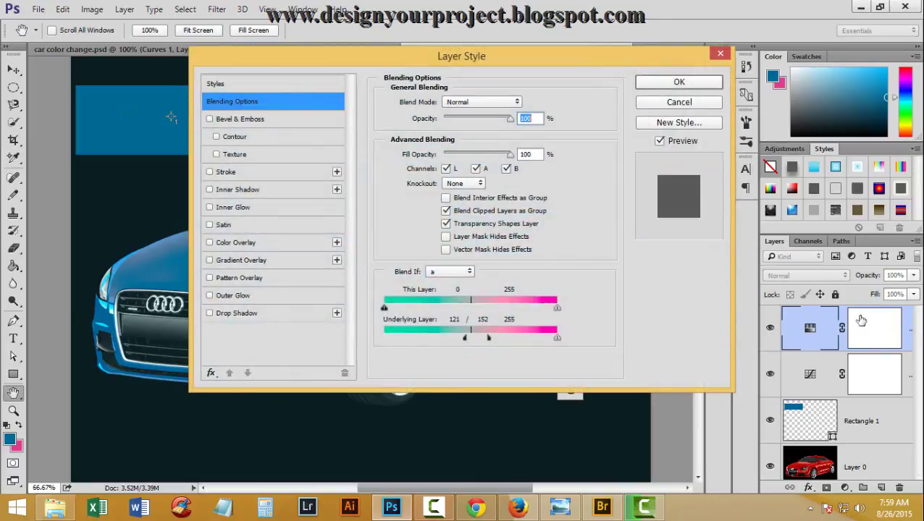
pyautogui.moveTo(525, 22); pyautogui.dragTo(727, 18)
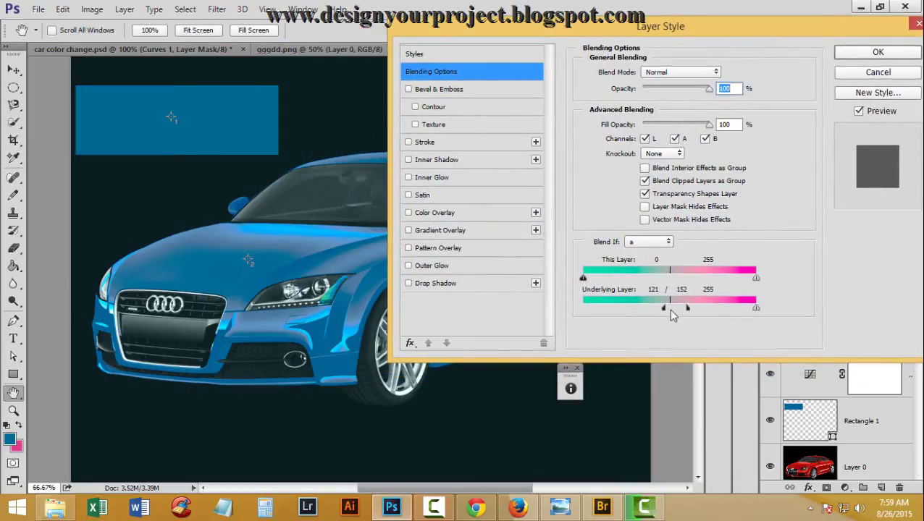
pyautogui.moveTo(664, 309); pyautogui.dragTo(668, 309)
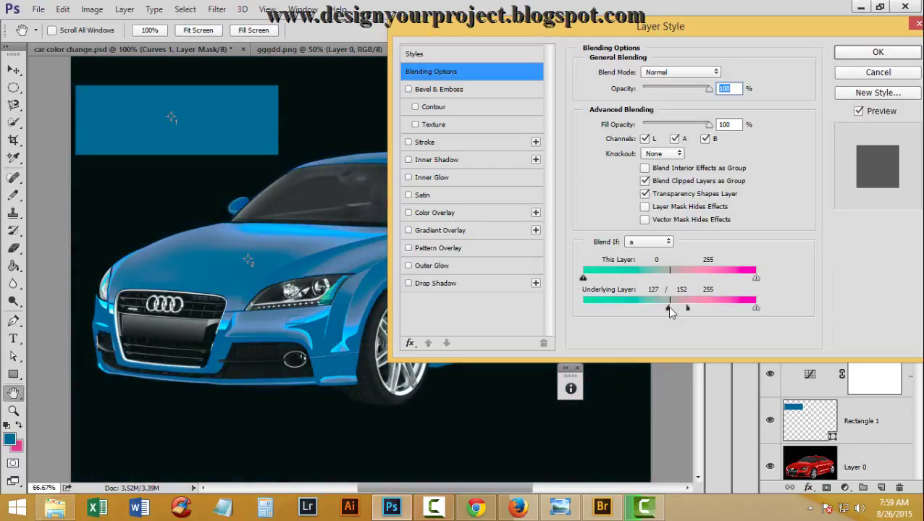
pyautogui.moveTo(534, 28); pyautogui.dragTo(608, 15)
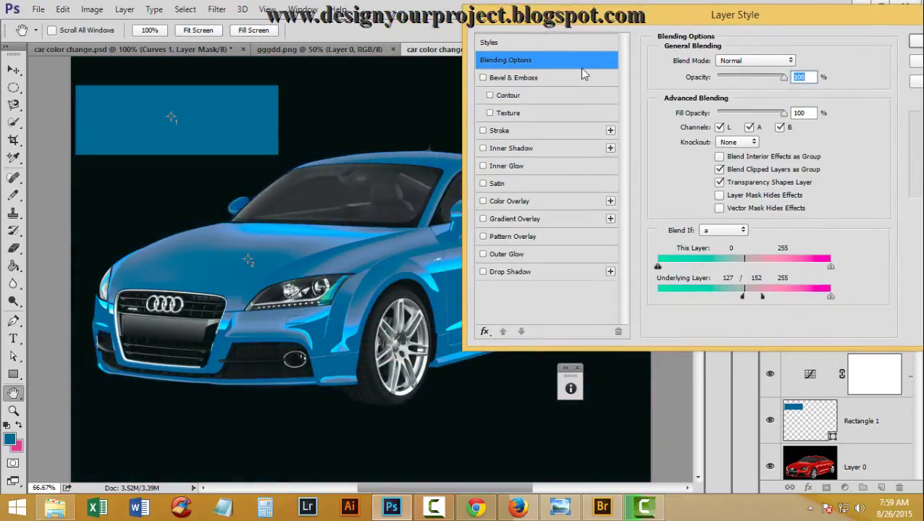
pyautogui.moveTo(762, 296)
pyautogui.mouseDown()
pyautogui.moveTo(783, 297)
pyautogui.moveTo(771, 297)
pyautogui.mouseUp()
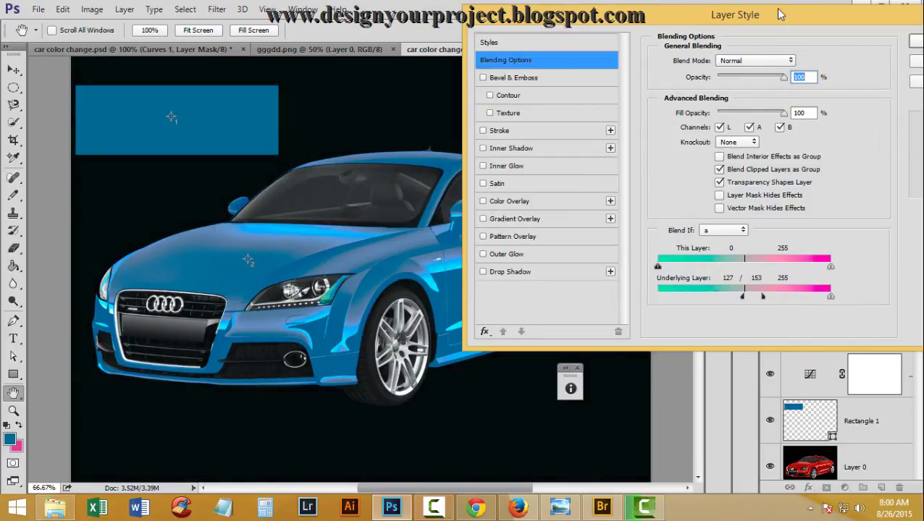
pyautogui.moveTo(777, 10); pyautogui.dragTo(667, 40)
pyautogui.click(843, 72)
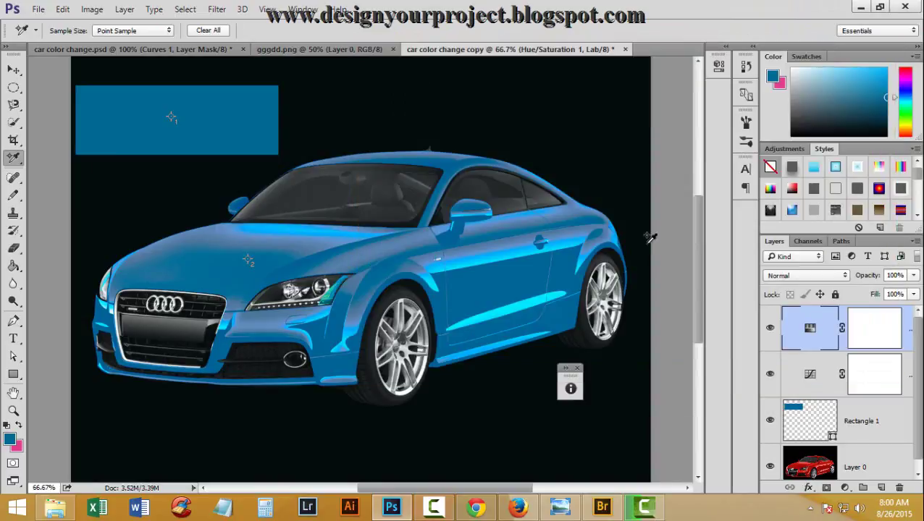
# - Toggle Curves 1 and Hue/Saturation visibility to compare, leaving Curves 1 hidden
pyautogui.click(769, 374)
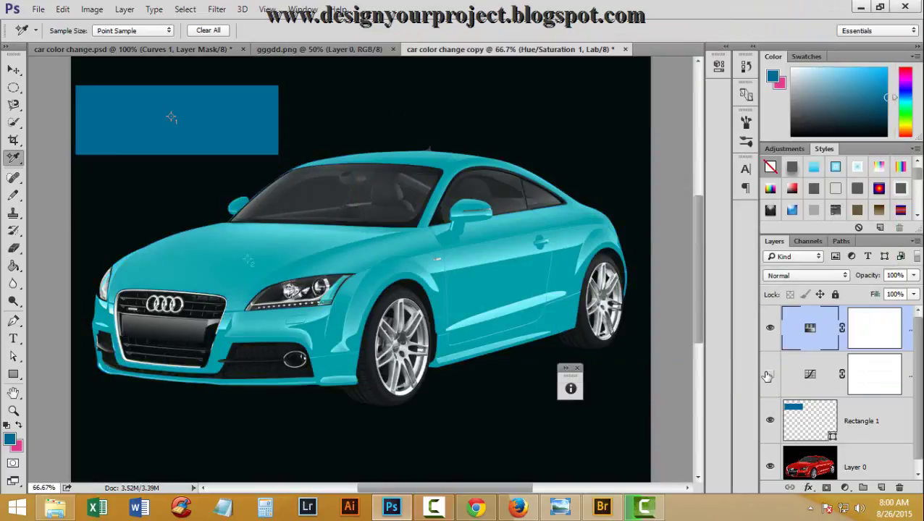
pyautogui.click(768, 374)
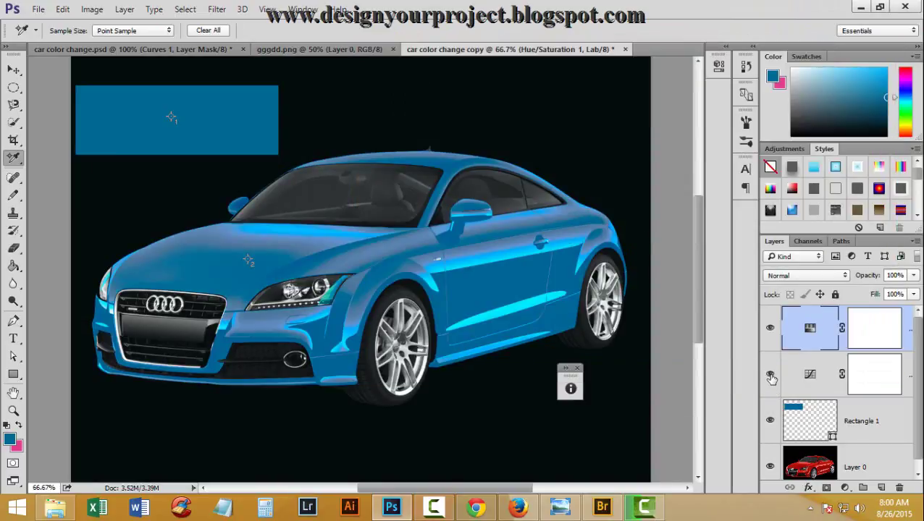
pyautogui.click(769, 328)
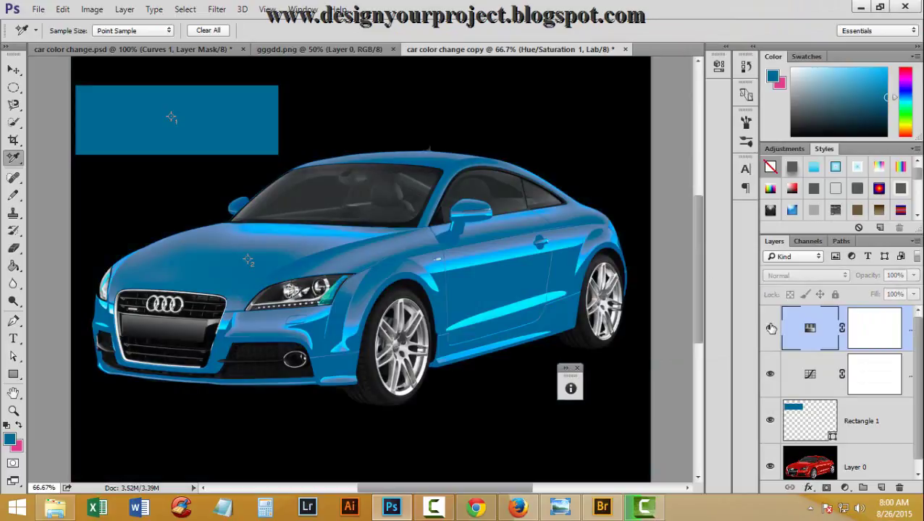
pyautogui.click(769, 328)
pyautogui.click(770, 328)
pyautogui.click(769, 328)
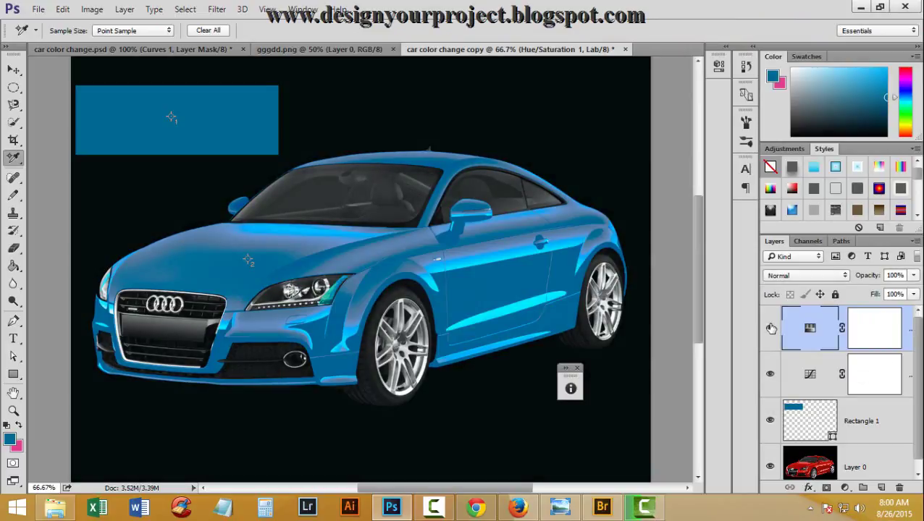
pyautogui.click(770, 328)
pyautogui.click(770, 328)
pyautogui.click(770, 377)
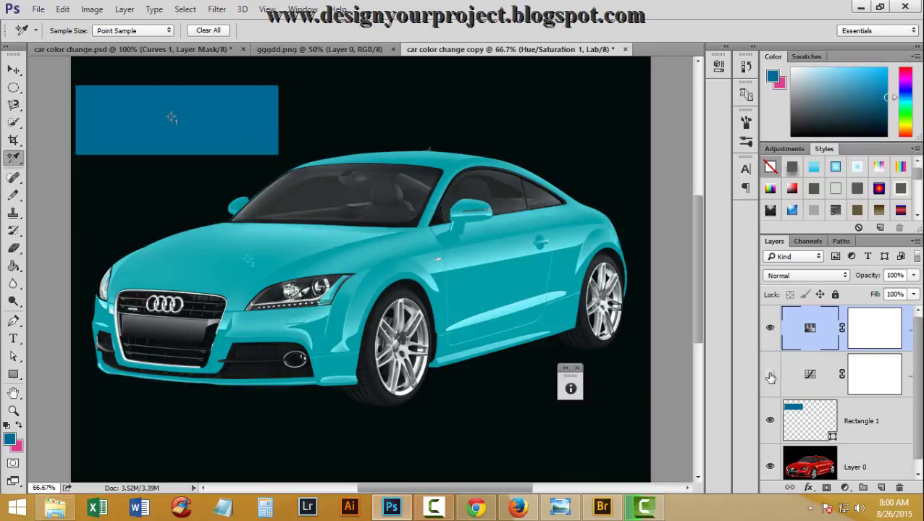
pyautogui.click(770, 376)
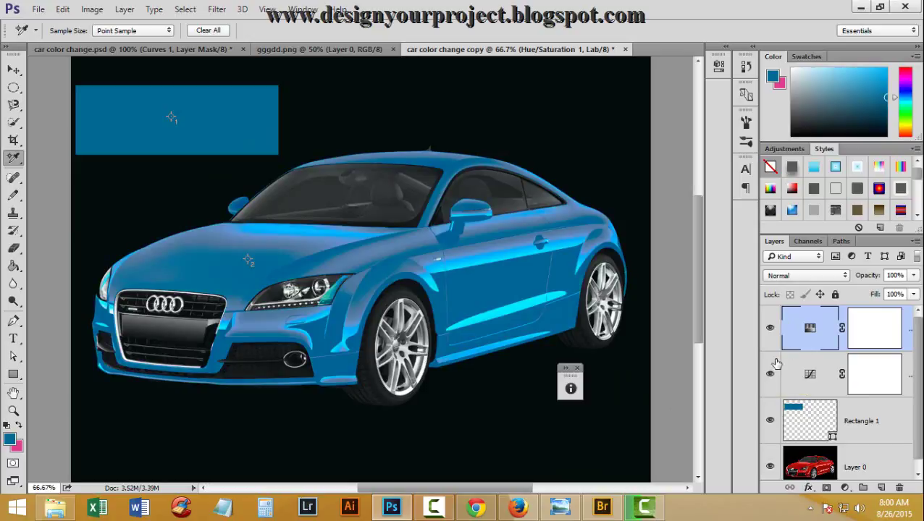
pyautogui.click(770, 373)
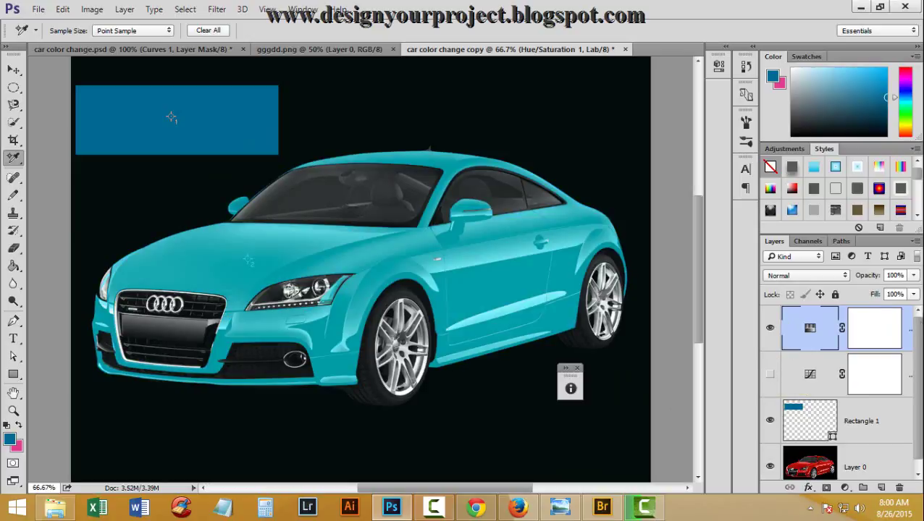
# - Split the Hue/Saturation layer's underlying a-channel Blend If range at 129/139
pyautogui.doubleClick(910, 331)
pyautogui.moveTo(655, 327)
pyautogui.mouseDown()
pyautogui.moveTo(626, 327)
pyautogui.moveTo(637, 327)
pyautogui.mouseUp()
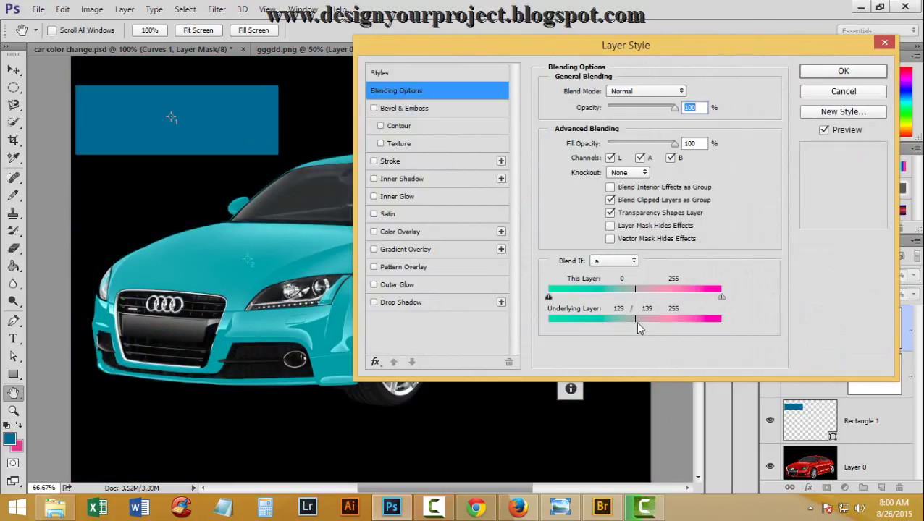
pyautogui.moveTo(486, 48)
pyautogui.mouseDown()
pyautogui.moveTo(660, 58)
pyautogui.moveTo(597, 59)
pyautogui.mouseUp()
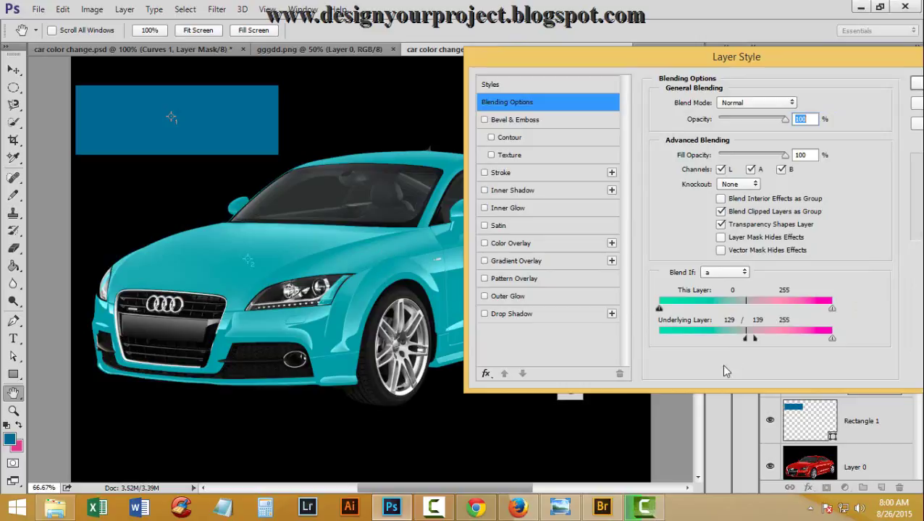
pyautogui.moveTo(745, 338); pyautogui.dragTo(747, 339)
# - Apply the blending options, then set the colorize layer to Hue 154, Saturation 56, Lightness -8
pyautogui.click(916, 84)
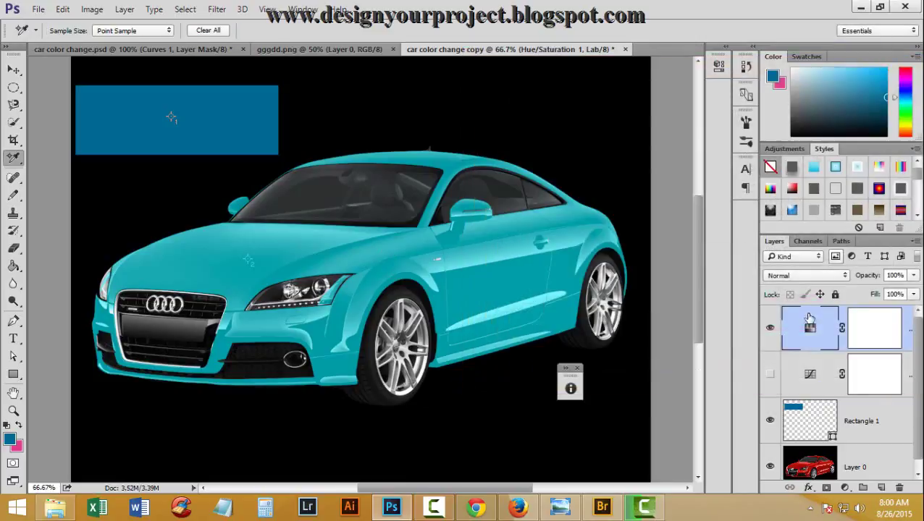
pyautogui.doubleClick(810, 328)
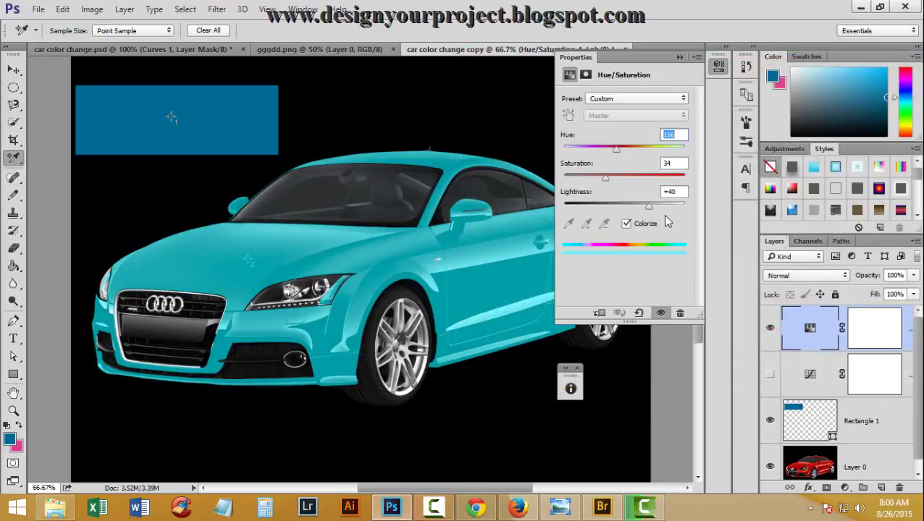
pyautogui.moveTo(604, 177)
pyautogui.mouseDown()
pyautogui.moveTo(636, 179)
pyautogui.moveTo(640, 207)
pyautogui.moveTo(622, 208)
pyautogui.mouseUp()
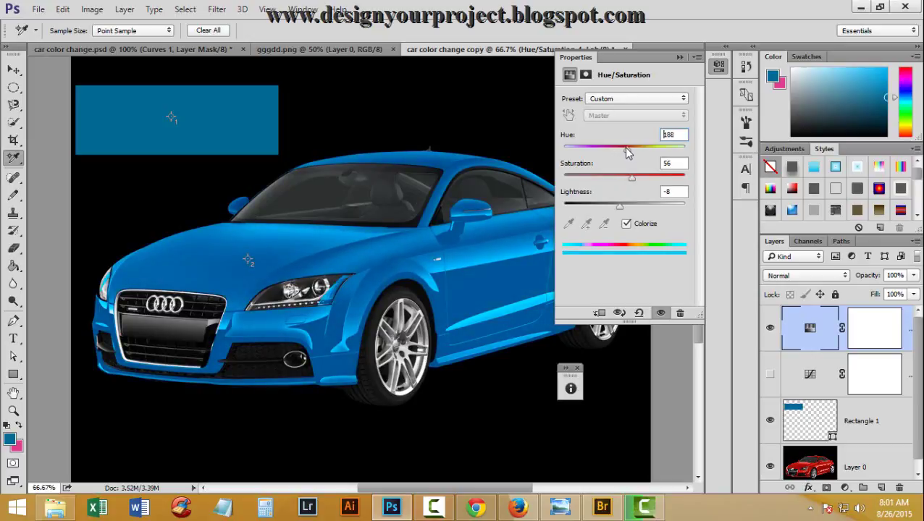
pyautogui.moveTo(624, 151); pyautogui.dragTo(620, 152)
pyautogui.click(679, 56)
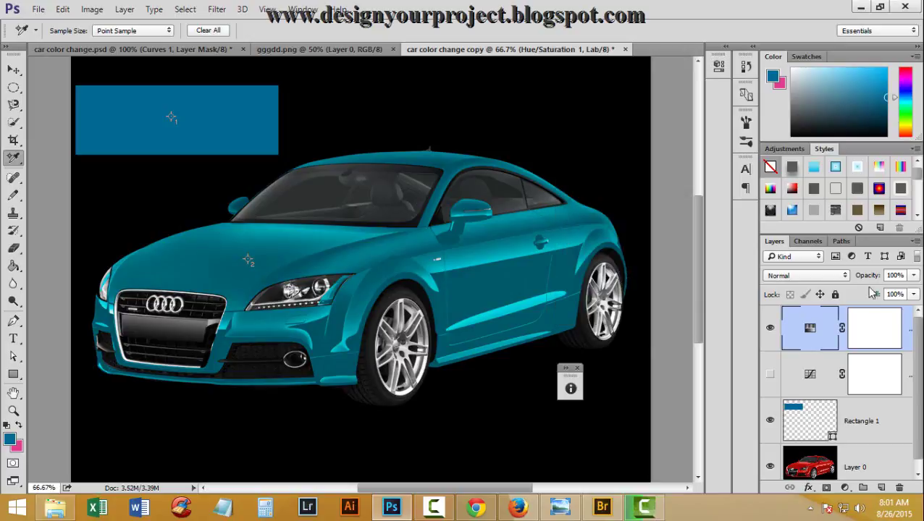
# - Compare the two adjustment layers, leaving both Hue/Saturation and Curves 1 visible
pyautogui.click(769, 327)
pyautogui.click(770, 373)
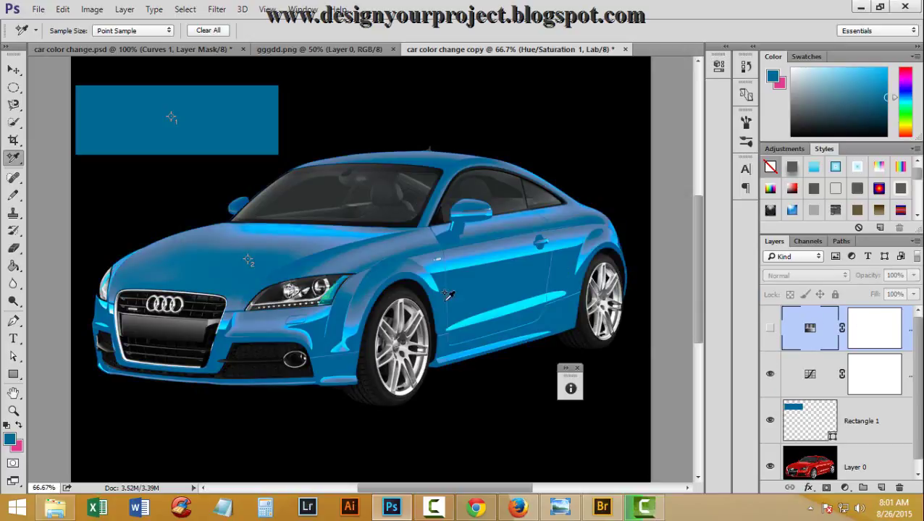
pyautogui.click(769, 327)
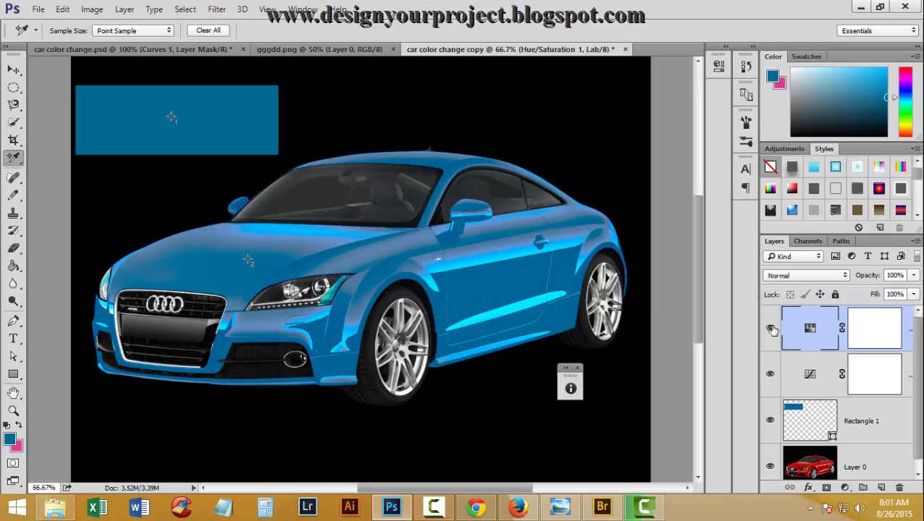
pyautogui.click(771, 374)
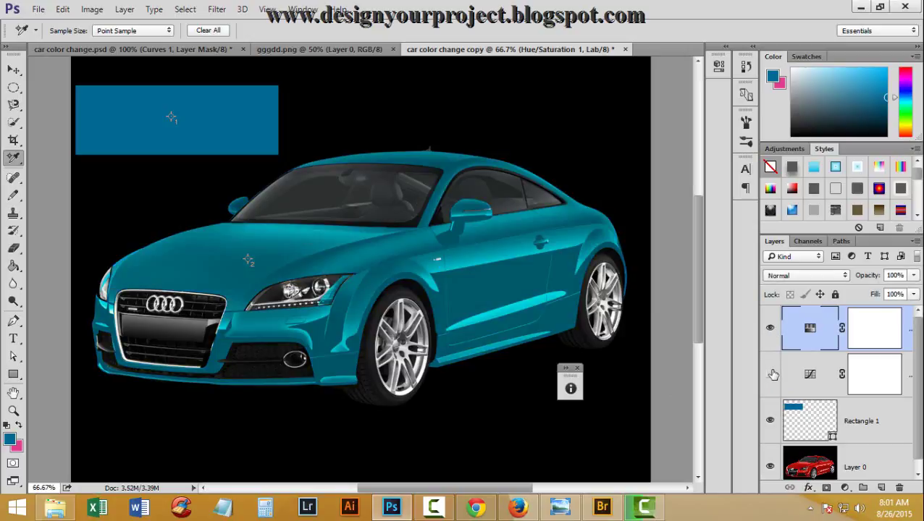
pyautogui.click(770, 374)
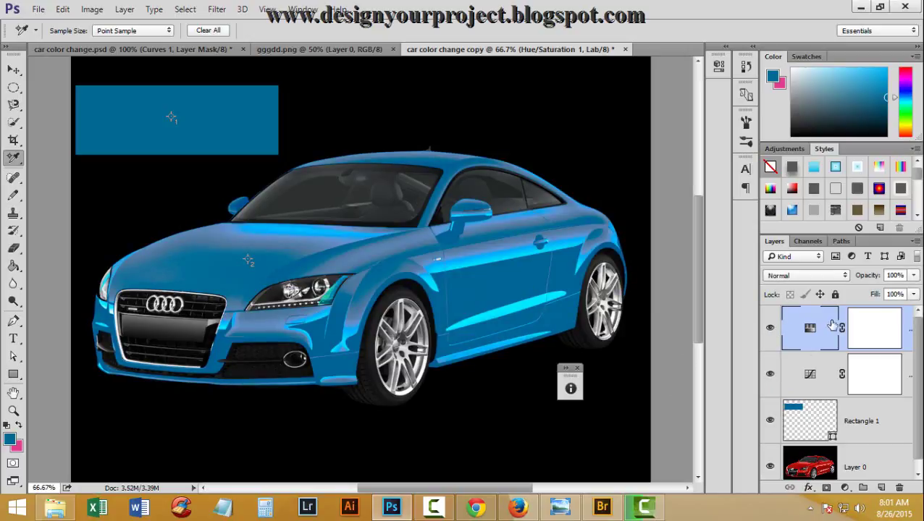
# - Hide Curves 1 and roughly adjust the colorize saturation and lightness
pyautogui.doubleClick(811, 329)
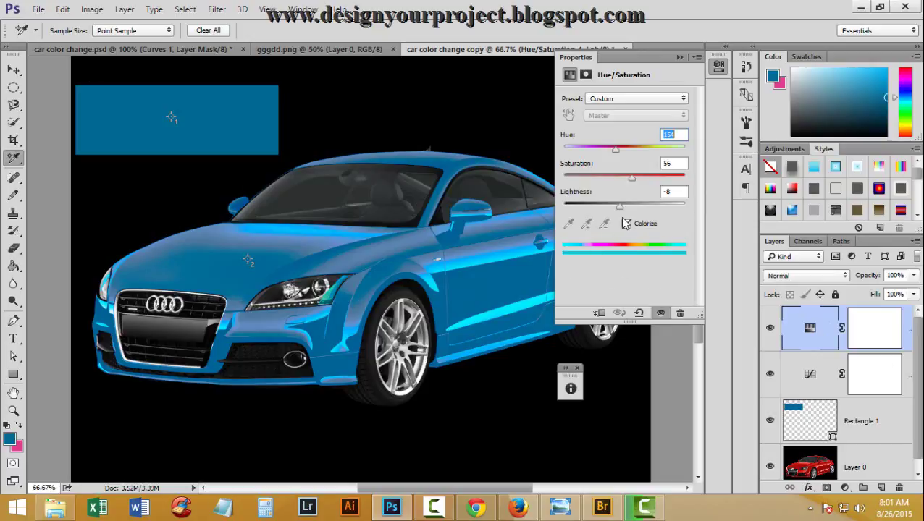
pyautogui.click(770, 374)
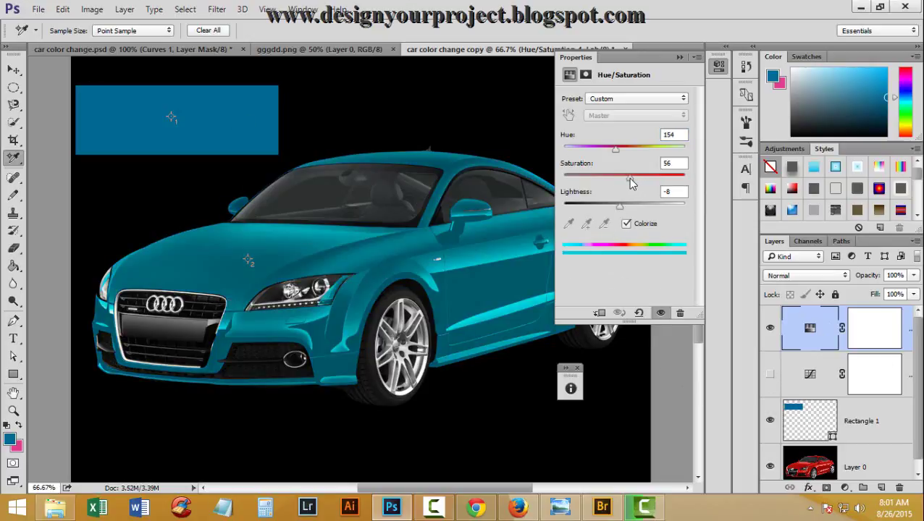
pyautogui.moveTo(630, 182)
pyautogui.mouseDown()
pyautogui.moveTo(610, 179)
pyautogui.moveTo(656, 150)
pyautogui.moveTo(620, 151)
pyautogui.mouseUp()
pyautogui.moveTo(626, 204); pyautogui.dragTo(640, 201)
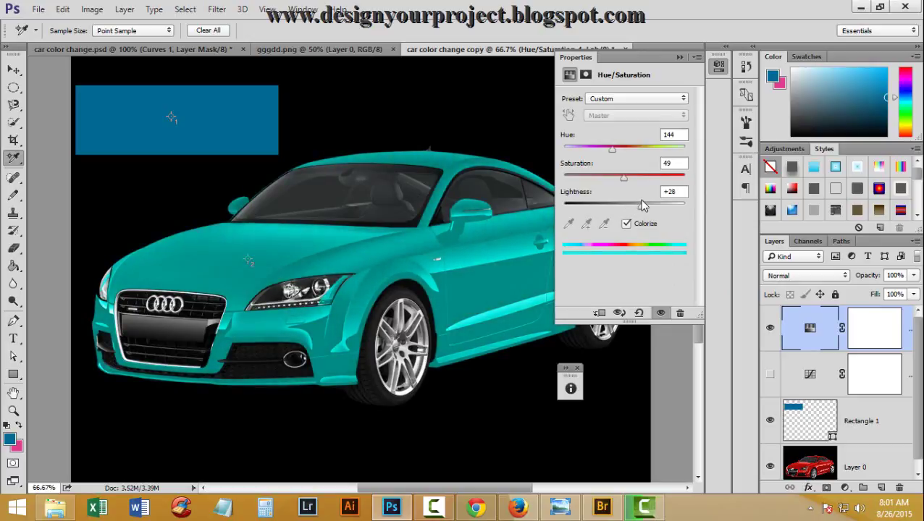
pyautogui.moveTo(613, 148)
pyautogui.mouseDown()
pyautogui.moveTo(601, 152)
pyautogui.moveTo(608, 149)
pyautogui.mouseUp()
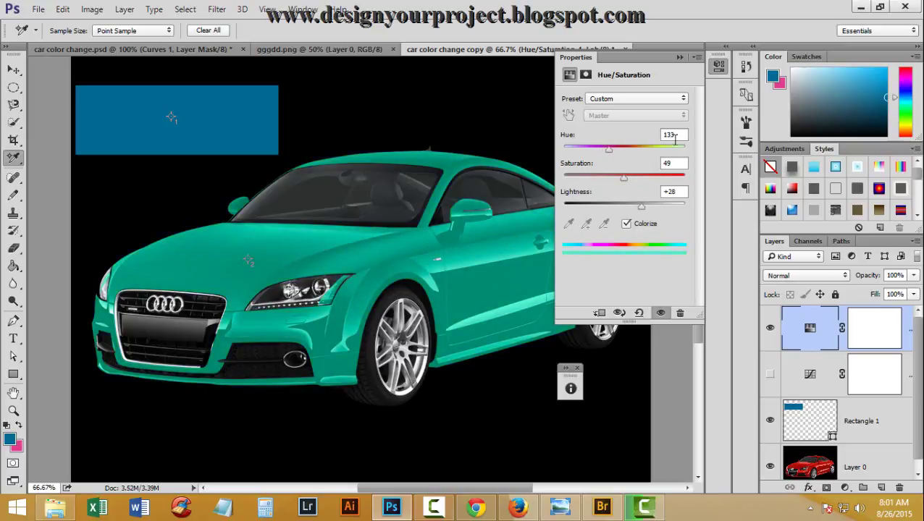
# - Set the colorize to Hue 140, Saturation 35, Lightness +1 for a muted teal
pyautogui.moveTo(675, 137); pyautogui.dragTo(637, 134)
pyautogui.write('140')
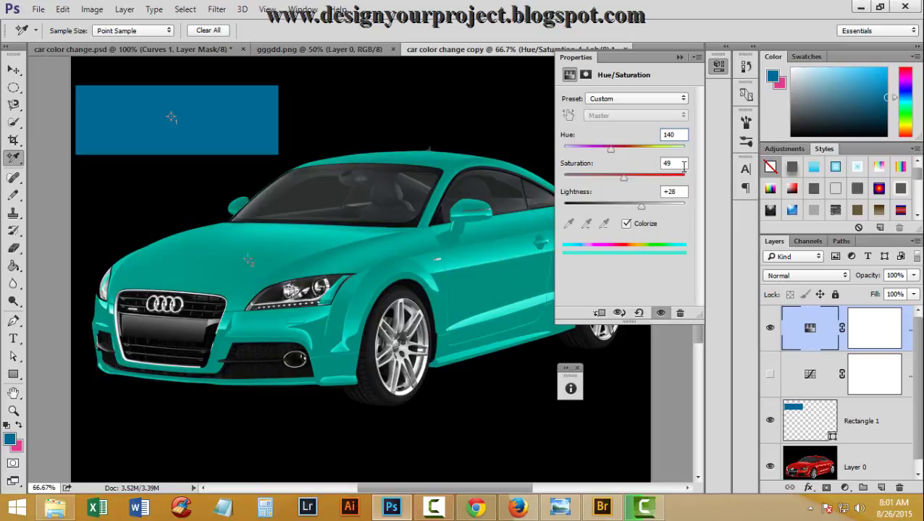
pyautogui.moveTo(622, 178)
pyautogui.mouseDown()
pyautogui.moveTo(588, 181)
pyautogui.moveTo(605, 181)
pyautogui.mouseUp()
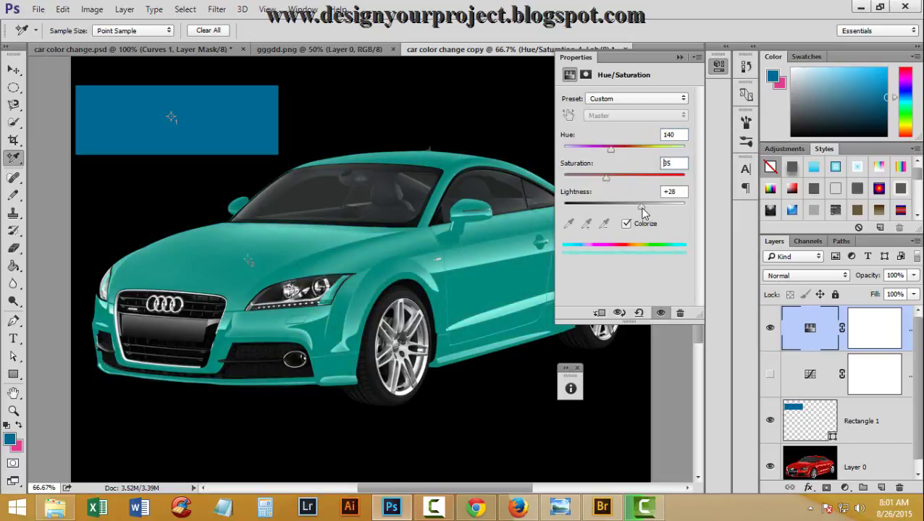
pyautogui.moveTo(642, 210); pyautogui.dragTo(627, 208)
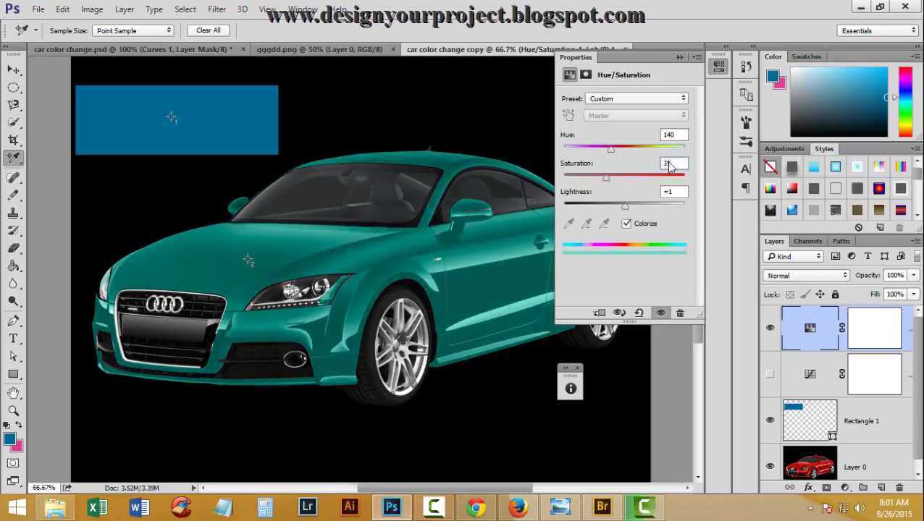
pyautogui.click(679, 56)
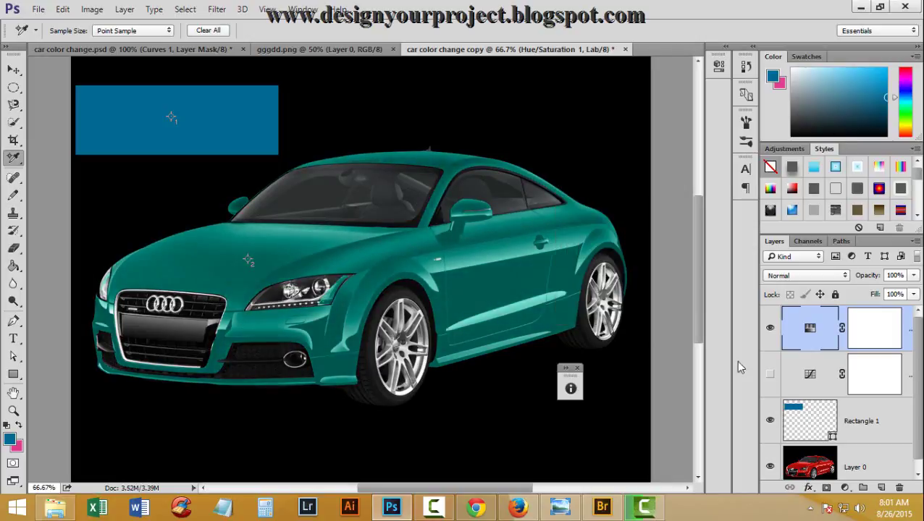
# - Hide the teal layer, show the blue Curves 1 layer, and zoom in on the hood
pyautogui.click(770, 327)
pyautogui.click(769, 375)
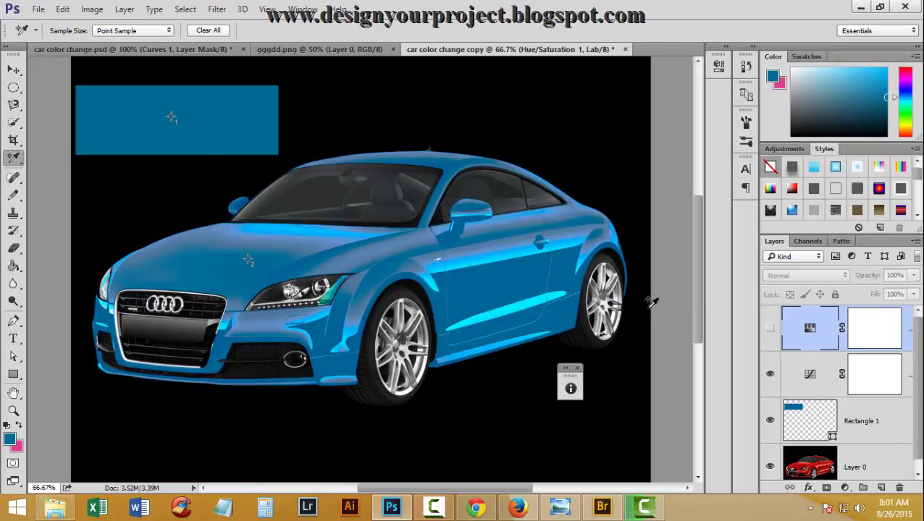
pyautogui.keyDown('ctrl'); pyautogui.click(344, 246); pyautogui.keyUp('ctrl')
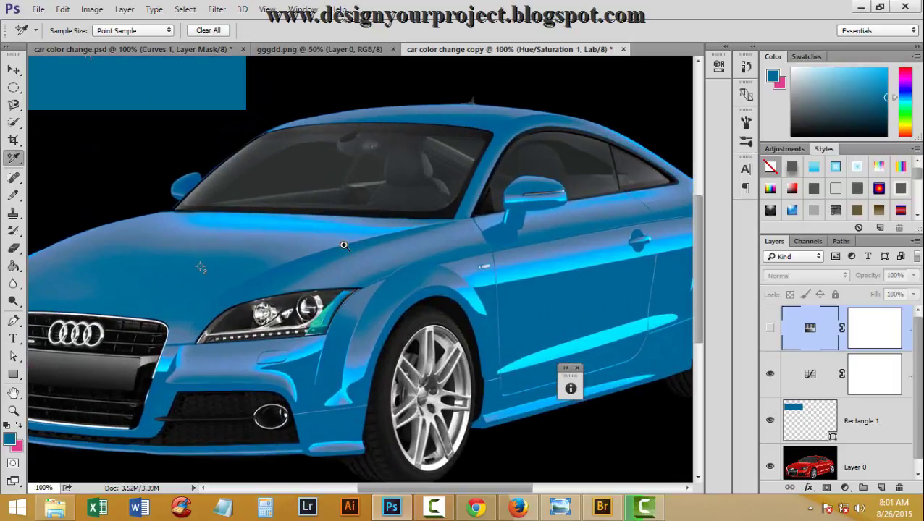
pyautogui.keyDown('ctrl'); pyautogui.click(344, 245); pyautogui.keyUp('ctrl')
# - Zoom back out to the whole car and bring up the blank Firefox tab
pyautogui.hotkey('ctrl', '-')
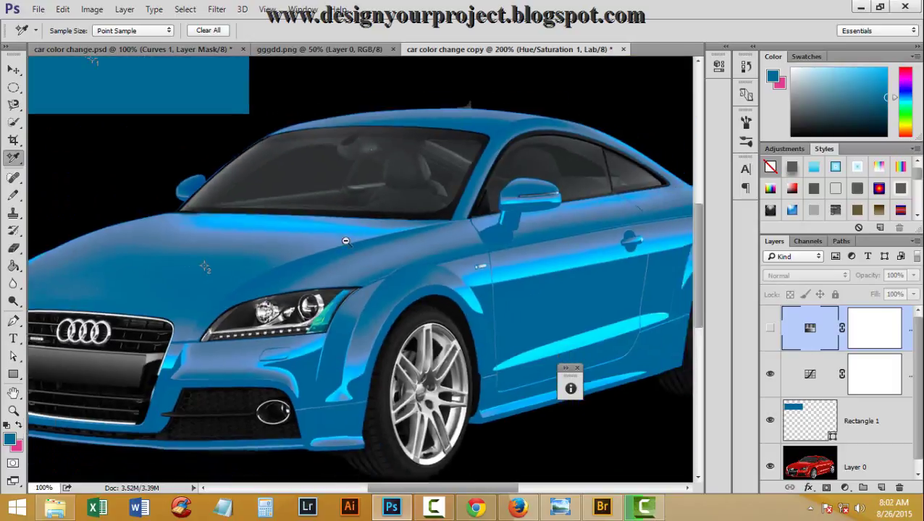
pyautogui.hotkey('ctrl', '-')
pyautogui.click(518, 509)
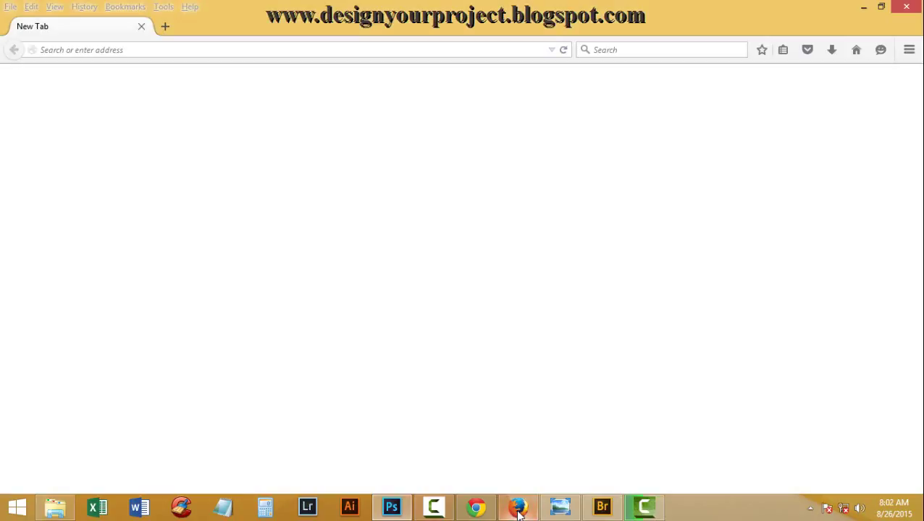
# - In Chrome, scroll the Facebook group page to the top, then view the YouTube channel page
pyautogui.click(475, 509)
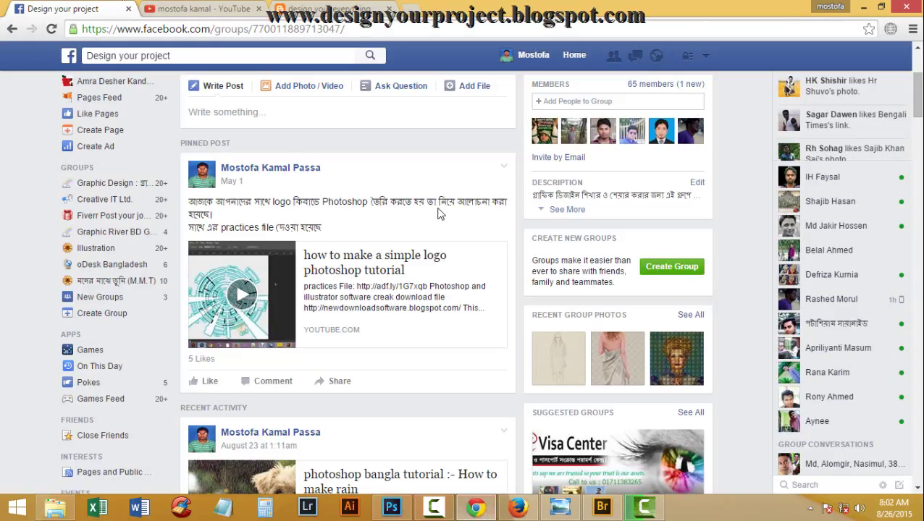
pyautogui.scroll(3, 438, 212)
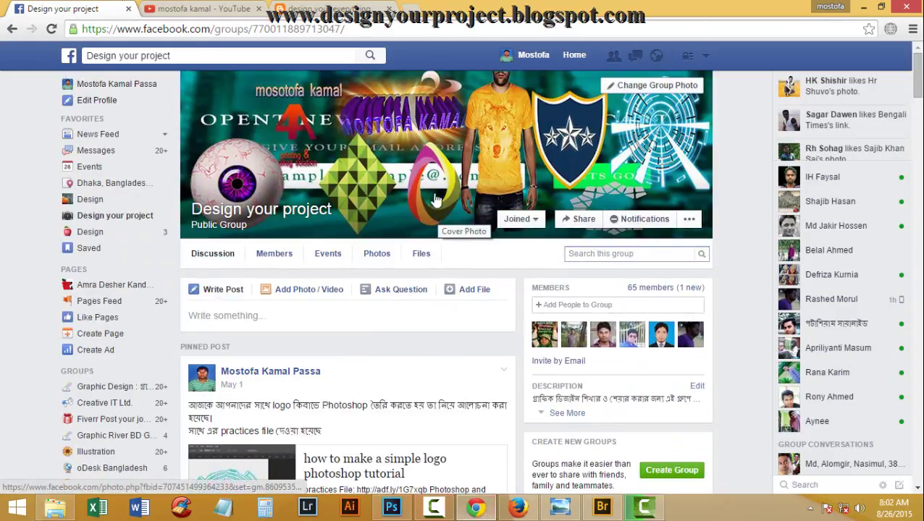
pyautogui.click(202, 9)
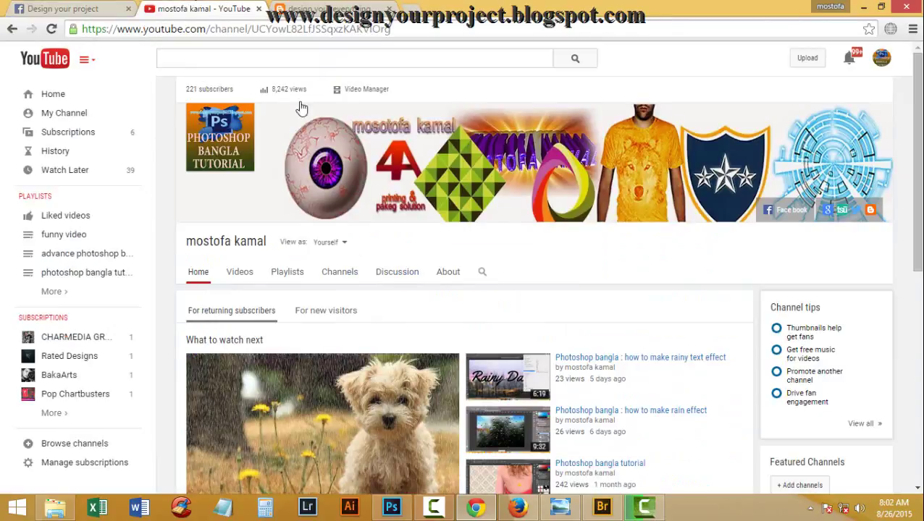